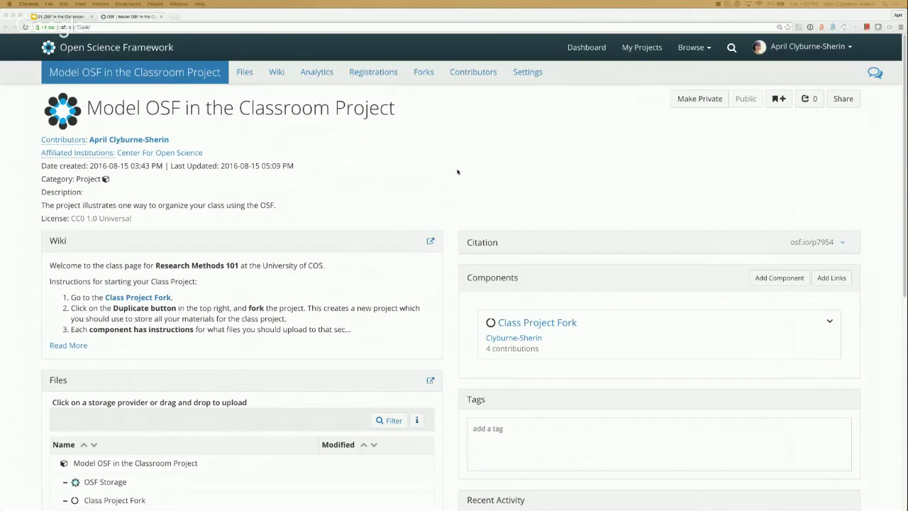
Step: Open the Class Project Fork component and view its Methods, Data, Analyses and Reports parts
scroll(457, 171, down, 1)
scroll(458, 172, down, 1)
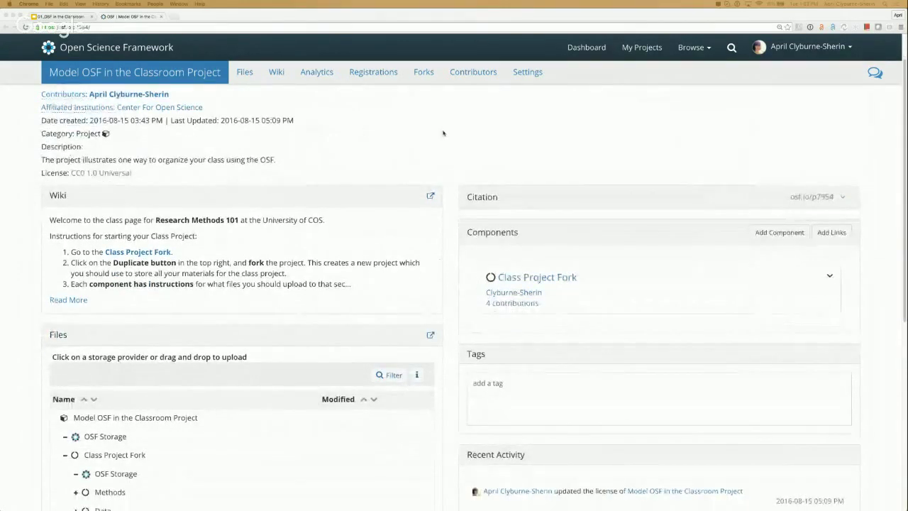
scroll(369, 131, up, 2)
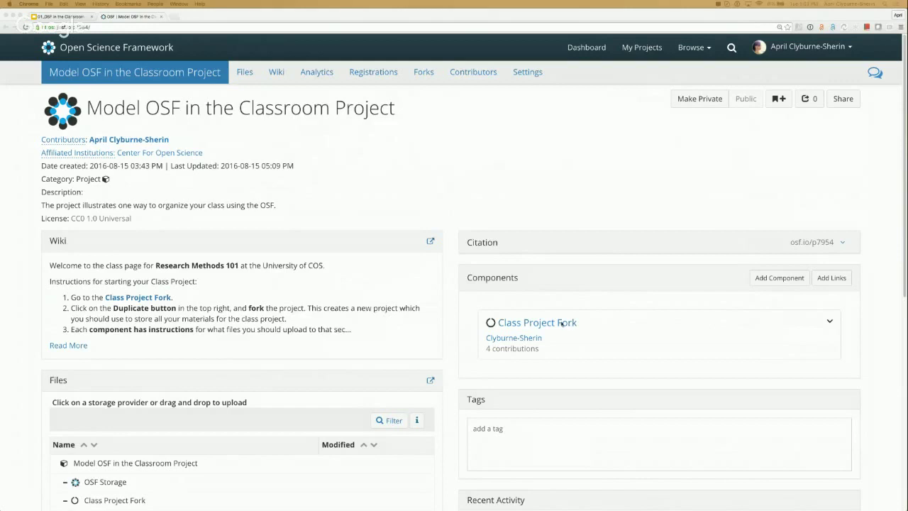
click(560, 323)
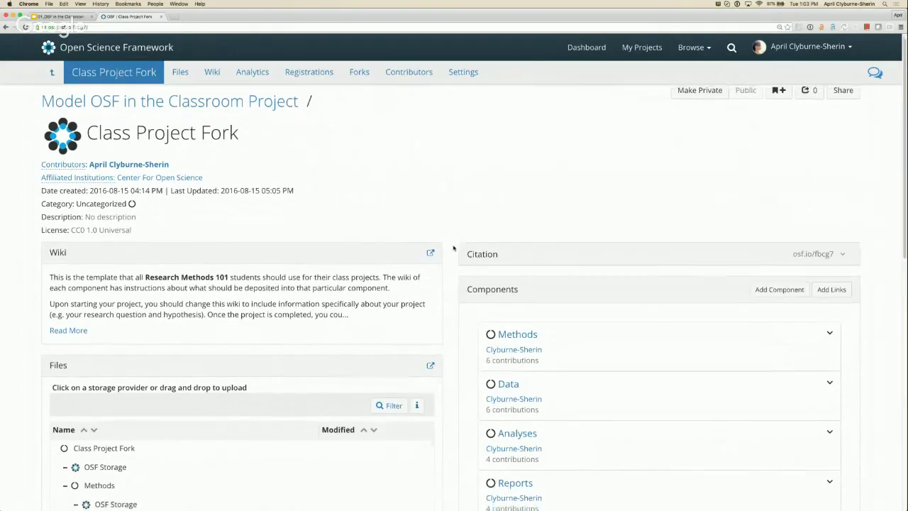
scroll(454, 248, down, 1)
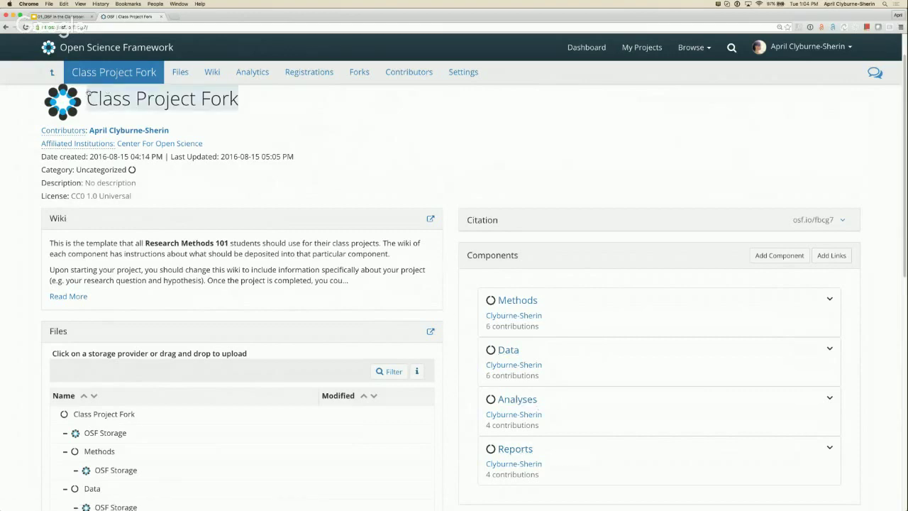
Step: Go to the parent classroom project, read the full class wiki instructions, then return to the overview
click(52, 75)
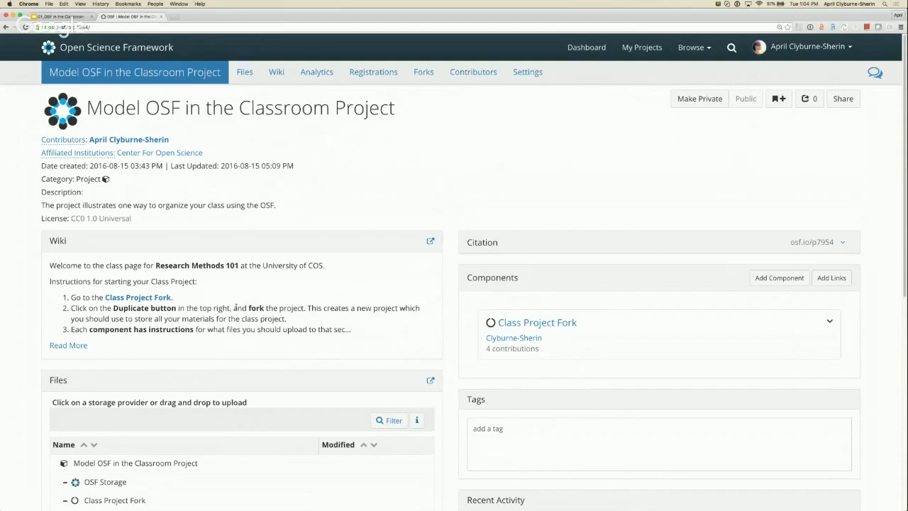
click(72, 345)
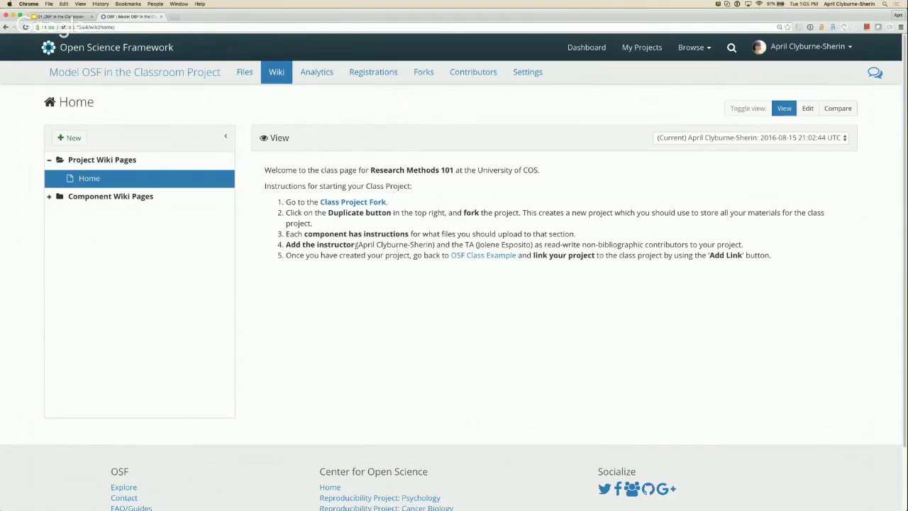
drag(358, 245, 400, 245)
click(316, 225)
click(185, 74)
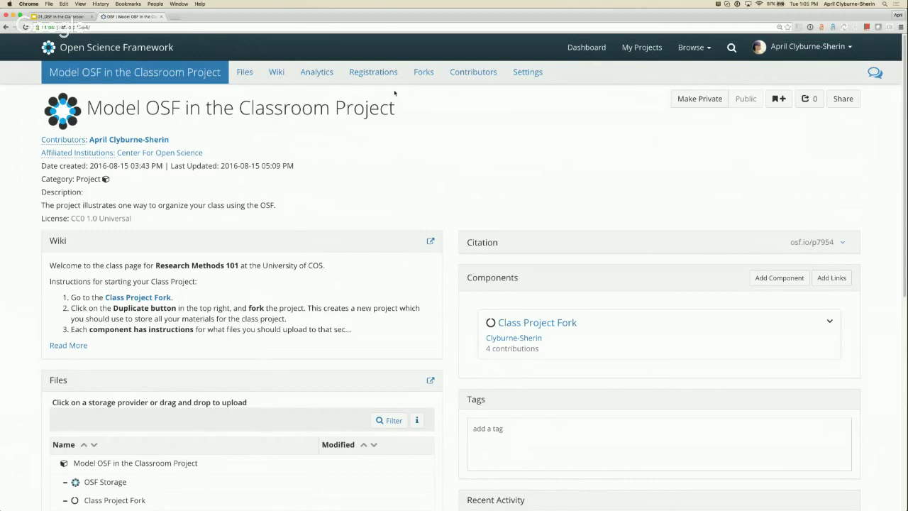
Step: From the Contributors list, search for the TA by full name and queue them for adding
click(469, 73)
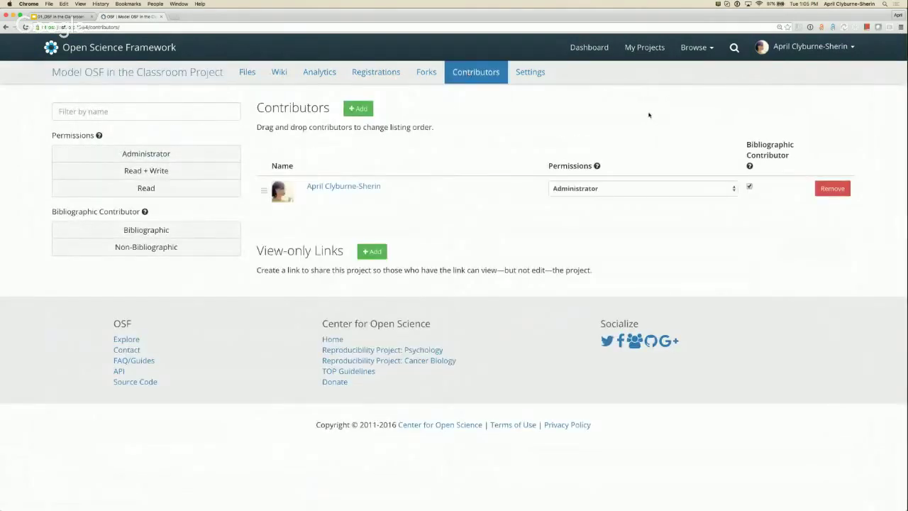
click(358, 108)
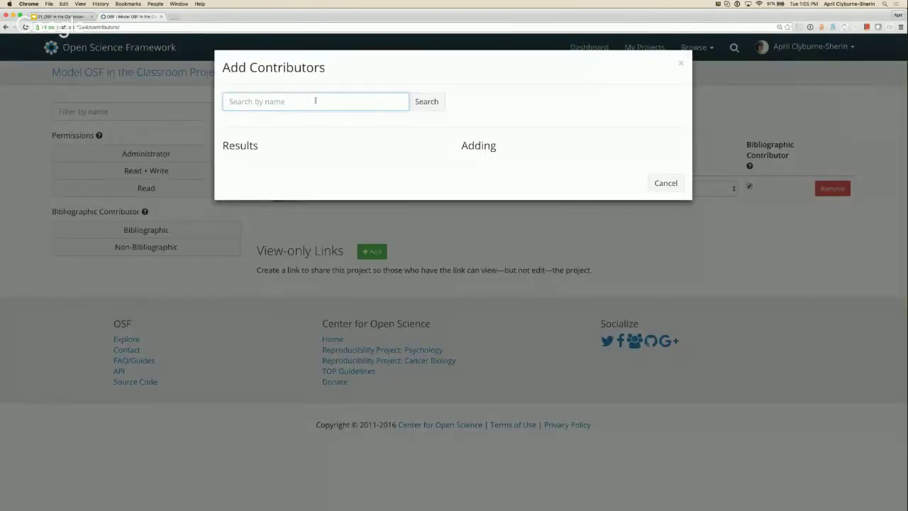
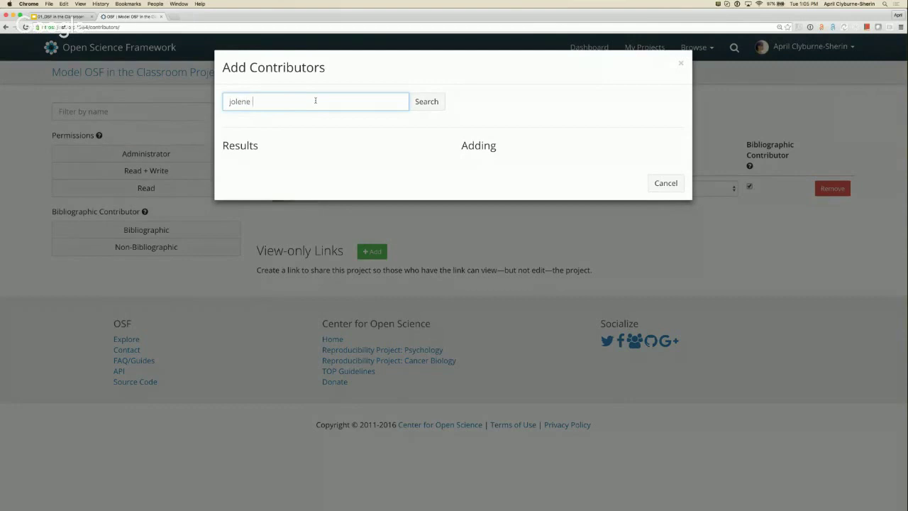
click(421, 106)
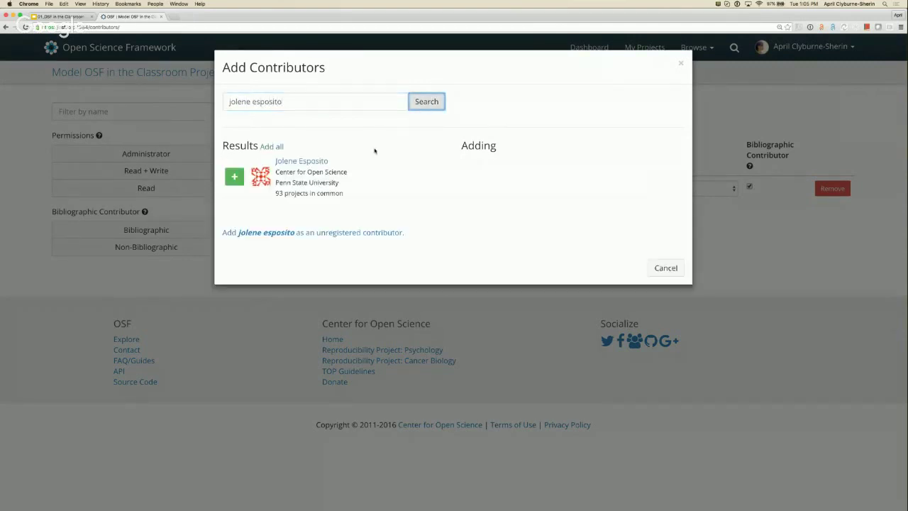
click(234, 176)
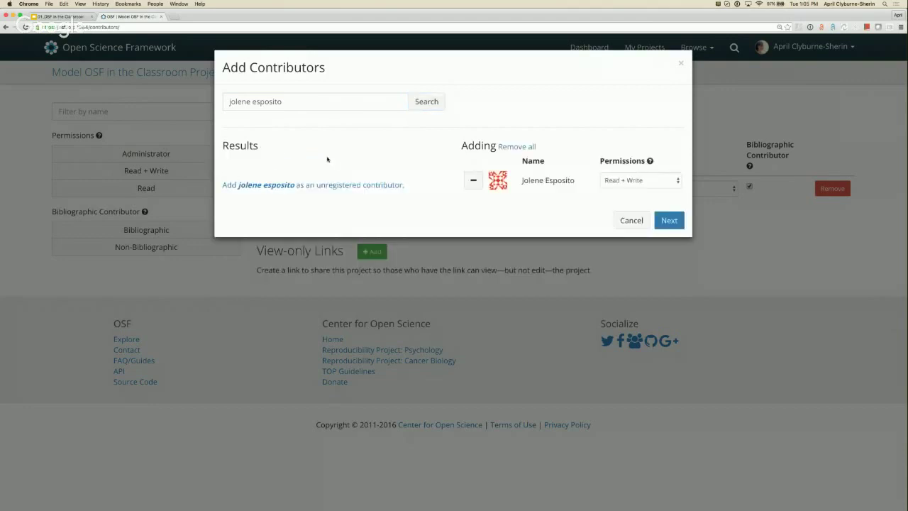
Step: Give the TA Administrator permission and add them to the project and Class Project Fork
click(650, 161)
click(650, 161)
click(651, 162)
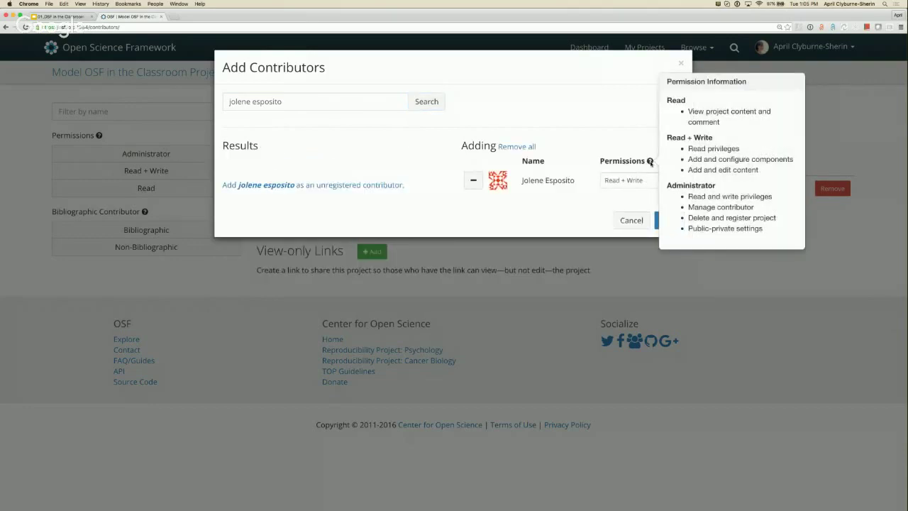
click(634, 180)
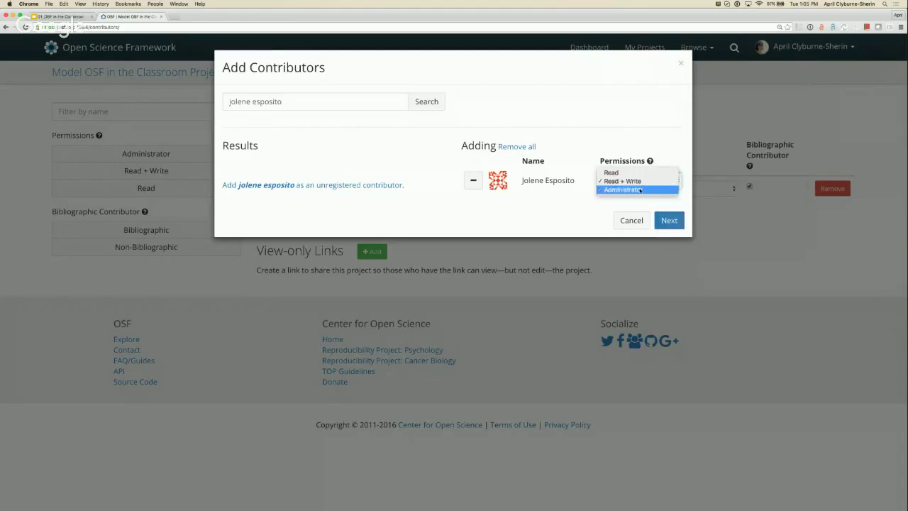
click(640, 191)
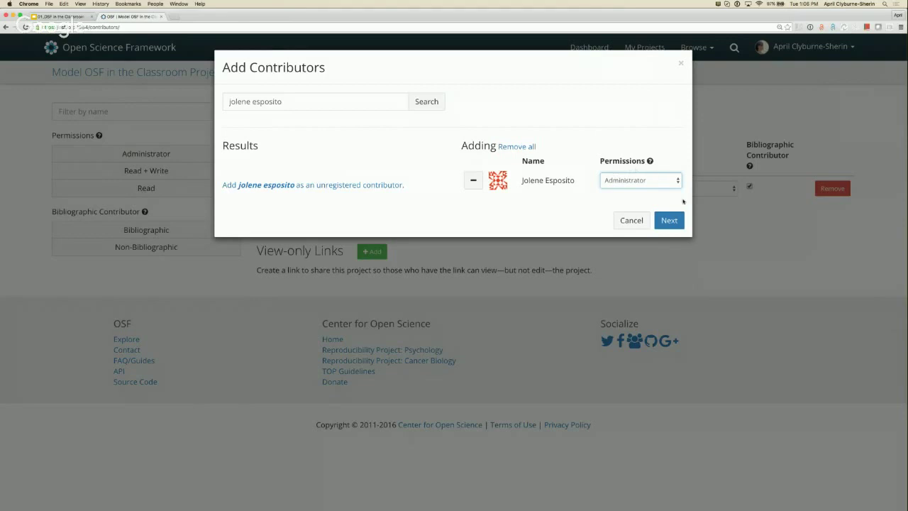
click(669, 221)
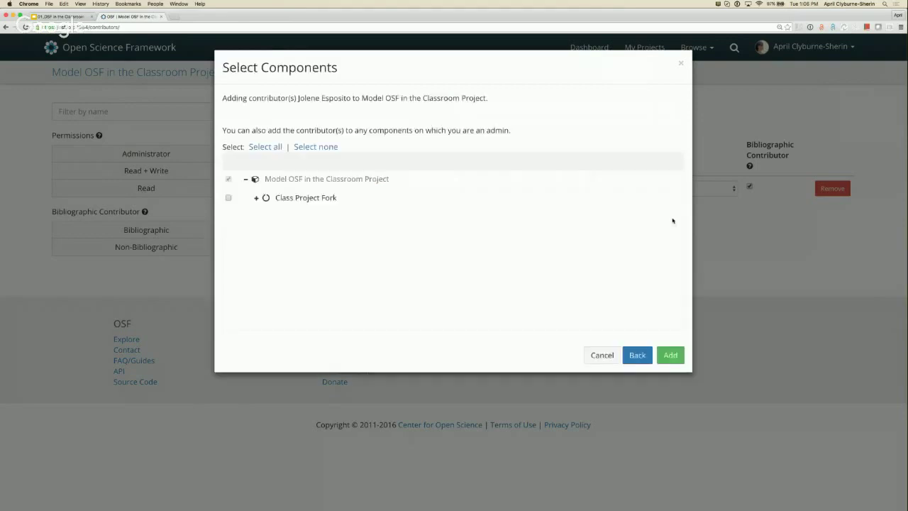
click(228, 199)
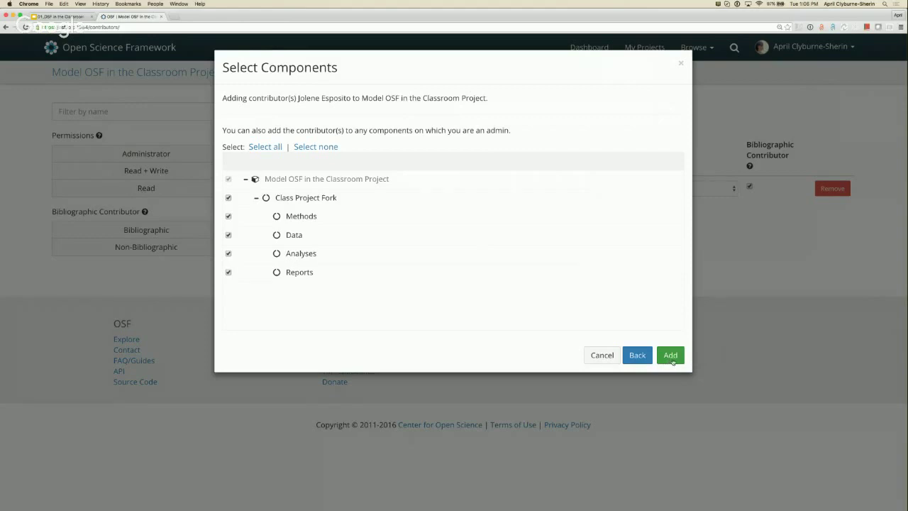
click(671, 356)
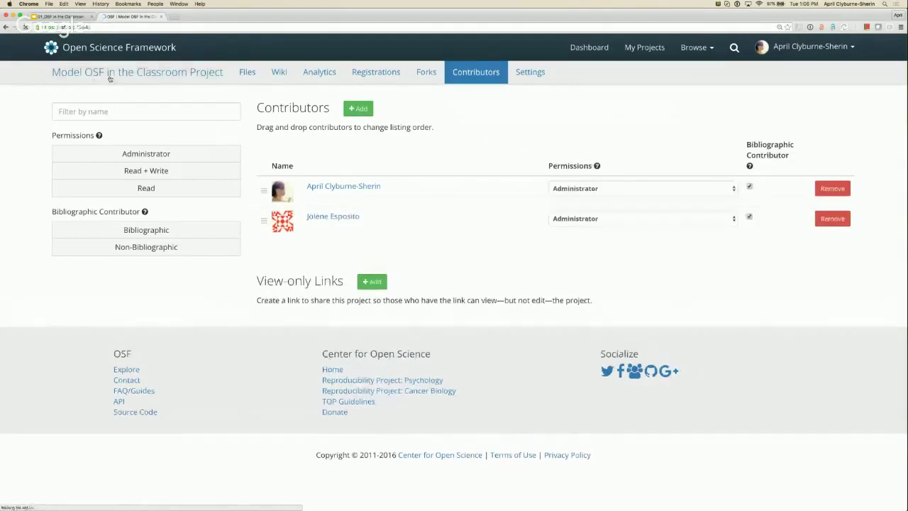
click(110, 73)
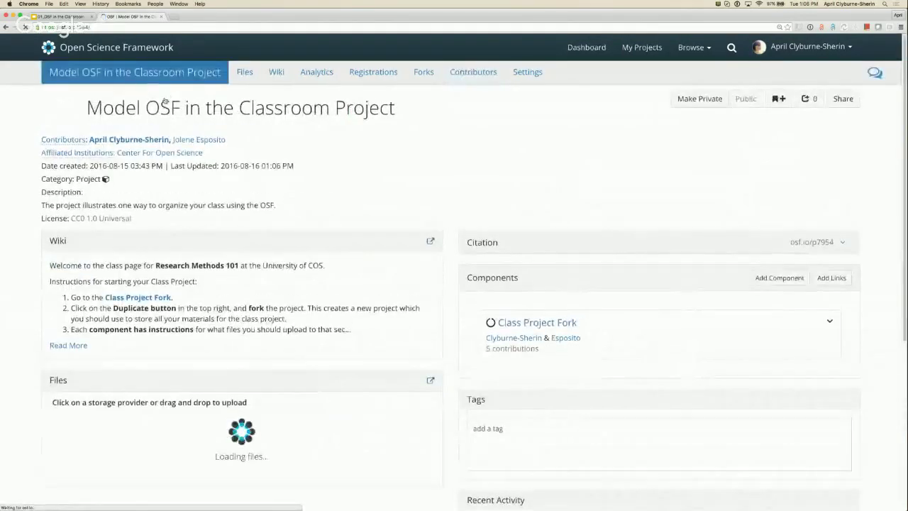
Step: Search Contributors for the third person by full name and queue them for adding
click(462, 75)
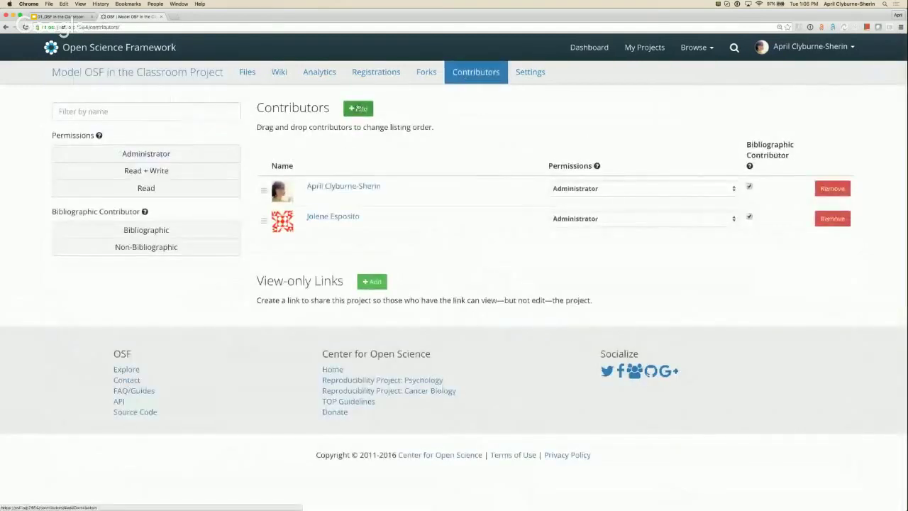
click(358, 107)
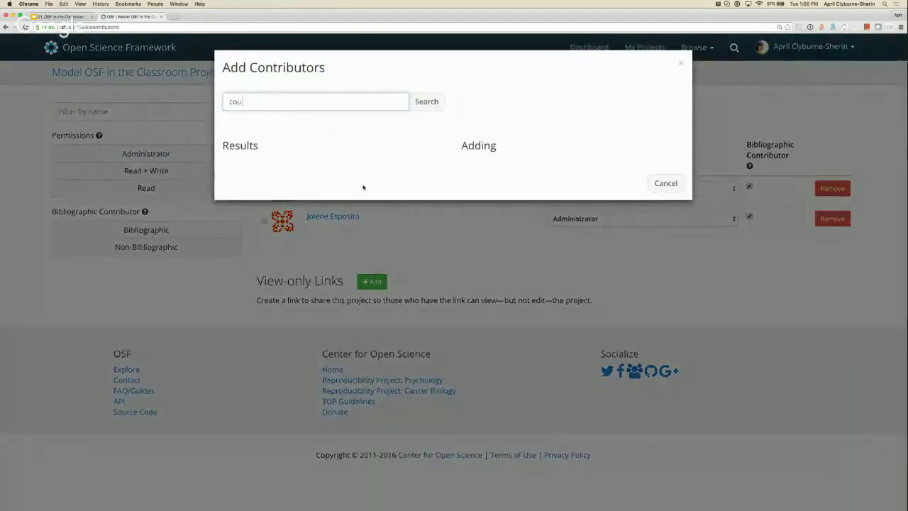
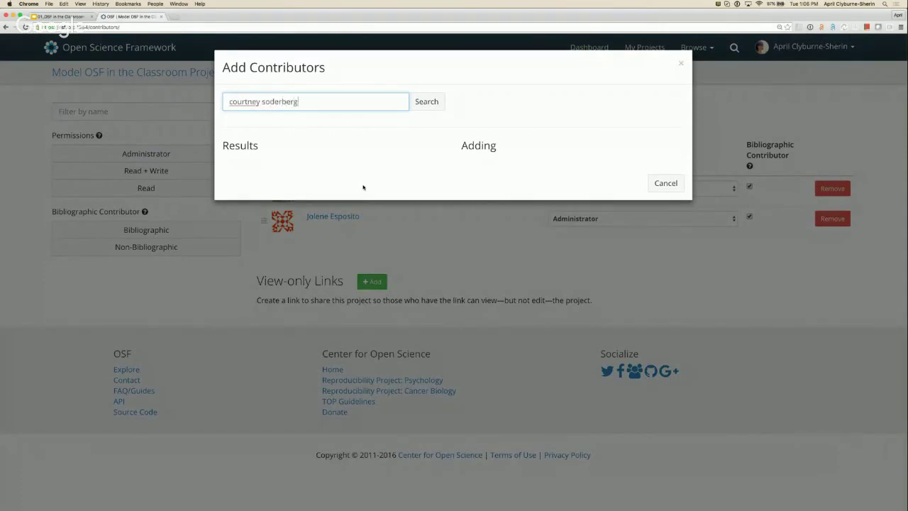
click(434, 102)
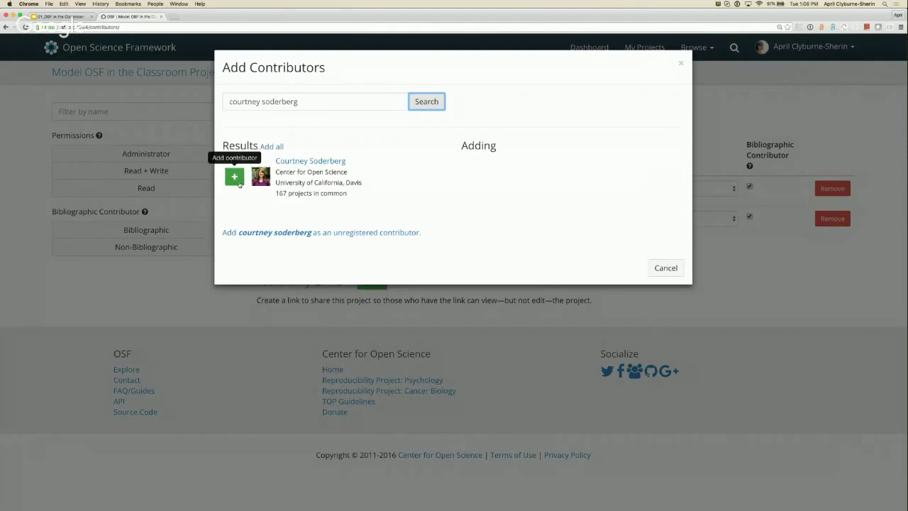
click(236, 178)
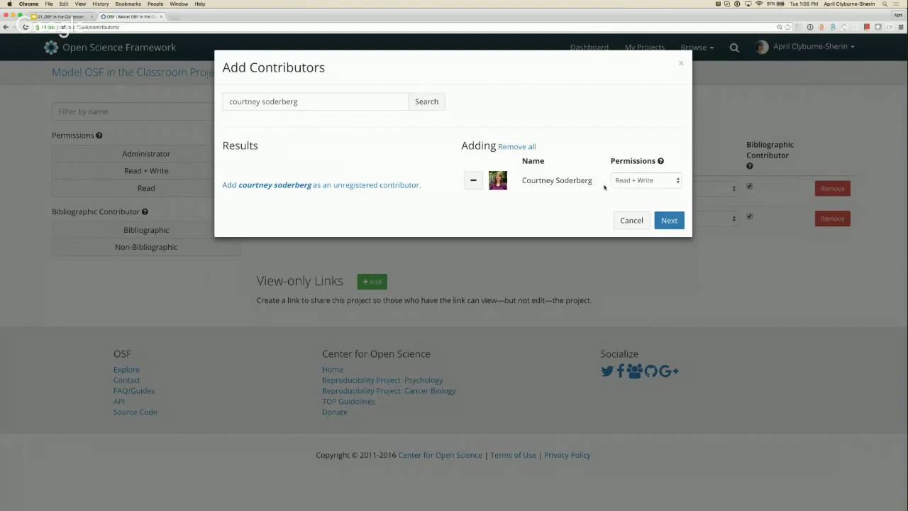
Step: Add them with Read + Write permission to the project and Class Project Fork component
click(659, 220)
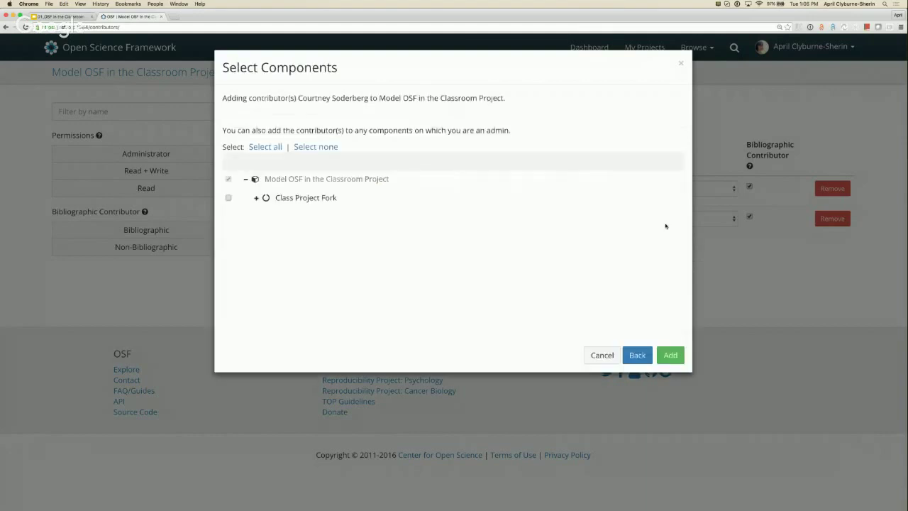
click(228, 198)
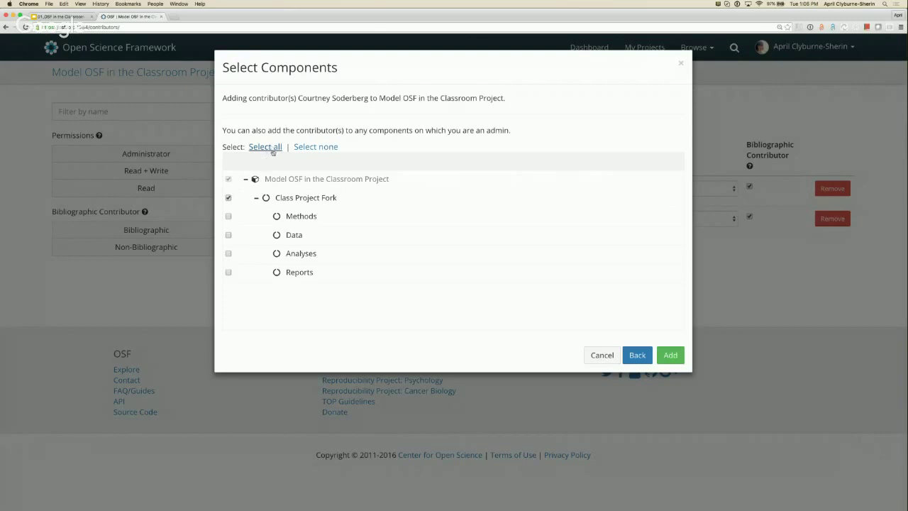
click(228, 197)
click(669, 355)
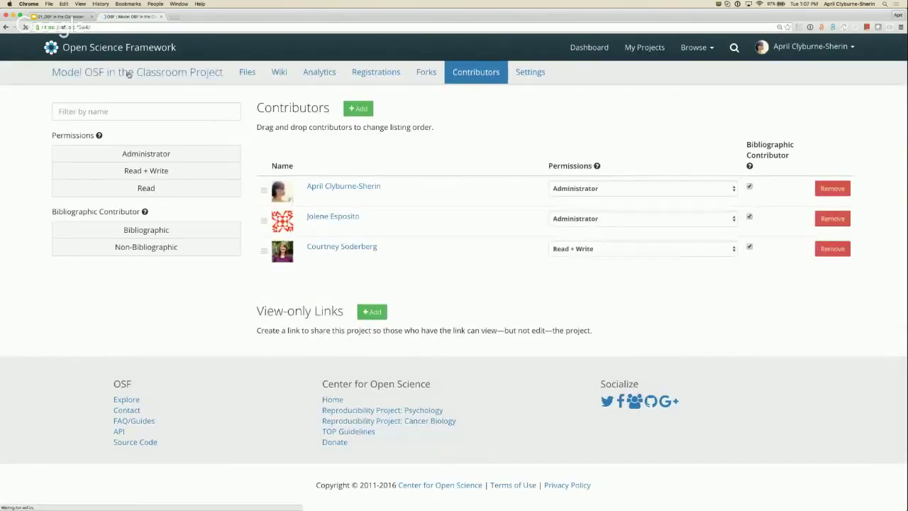
click(128, 73)
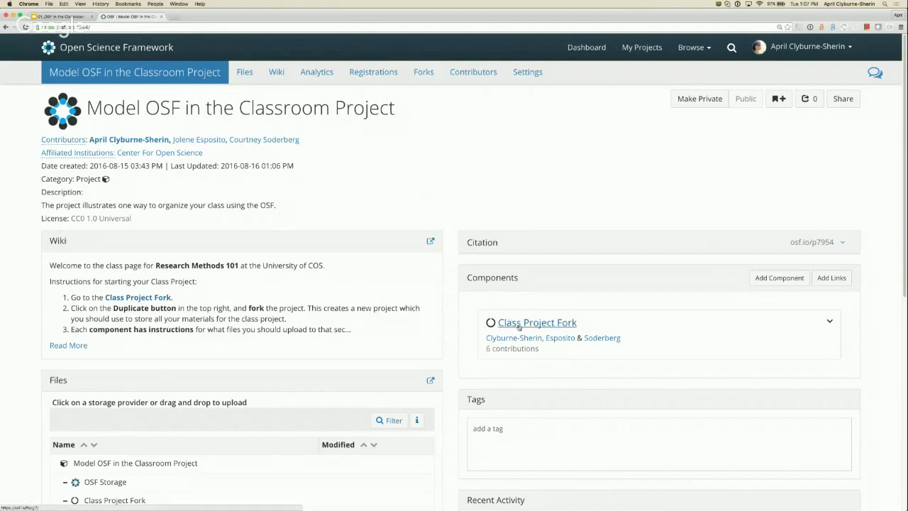
Step: Open the Class Project Fork component from the project overview
click(152, 299)
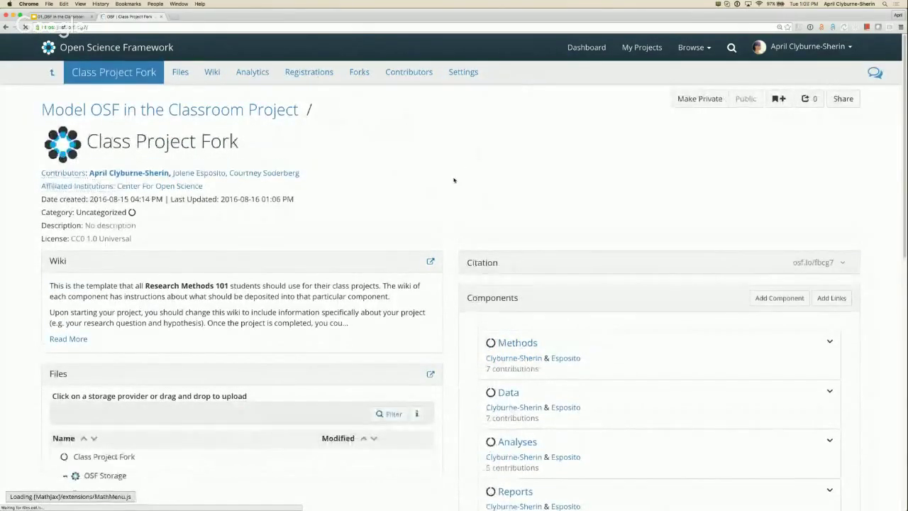
Step: Fork the Class Project Fork component from the Duplicate menu and confirm the fork
click(810, 104)
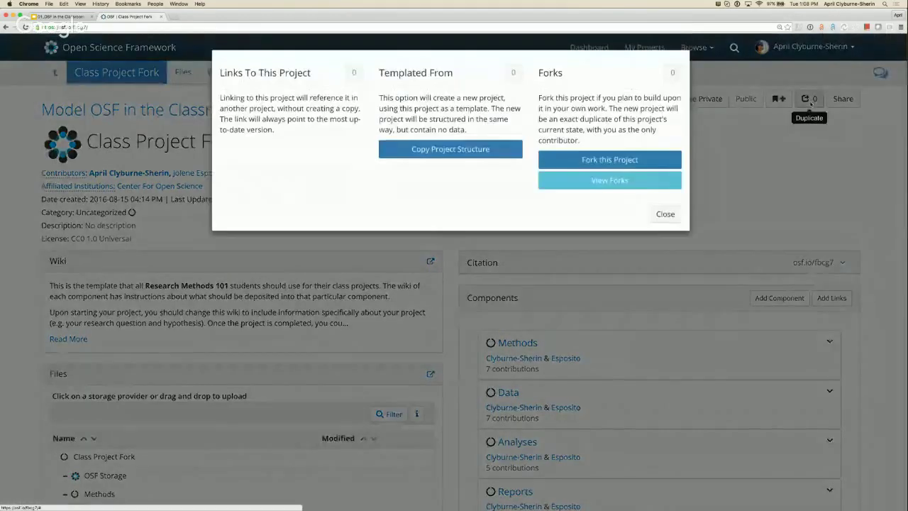
click(612, 160)
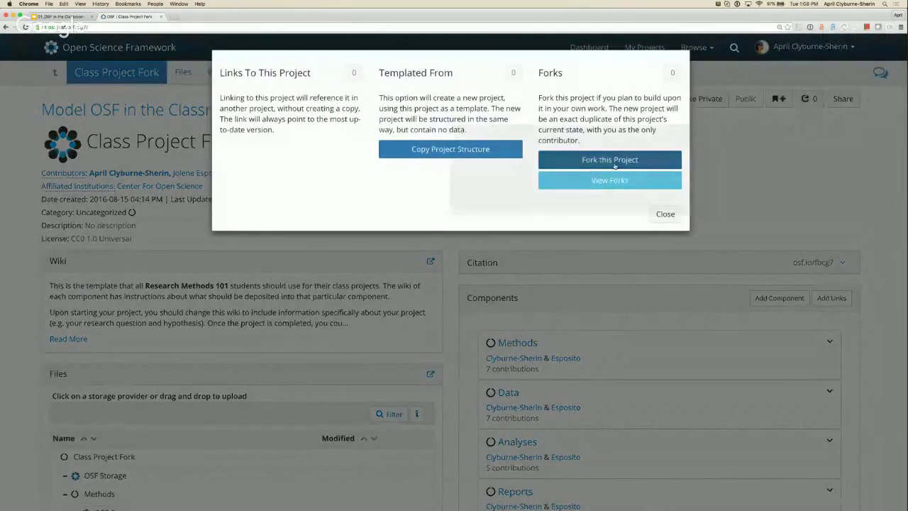
click(587, 107)
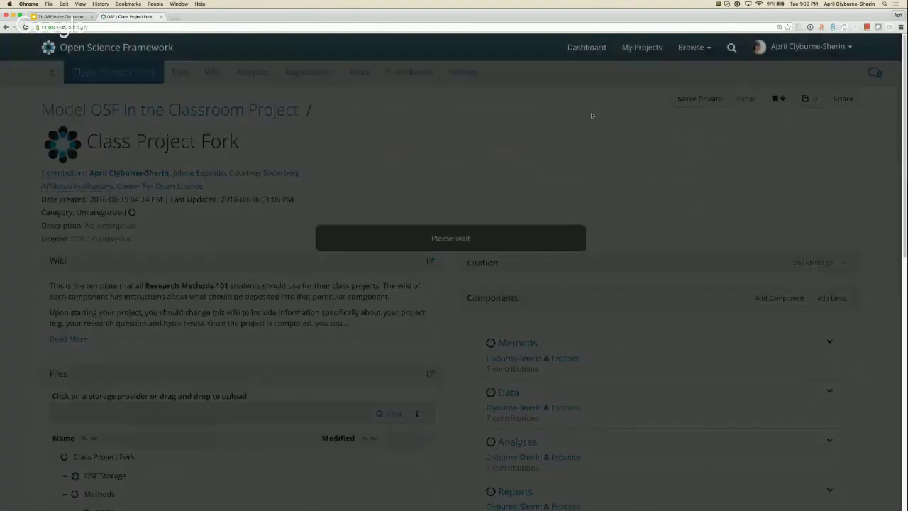
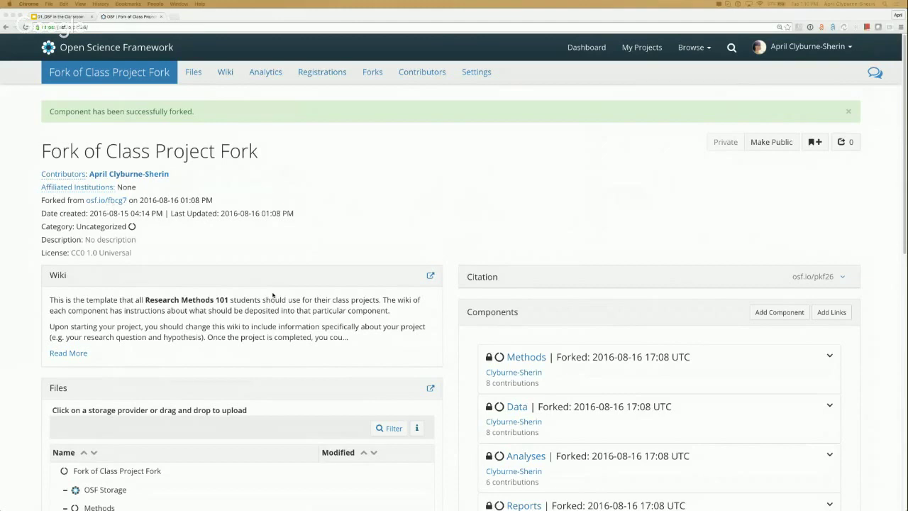
Step: Replace the forked project's title with 'Analysis of cholera in Ireland' and confirm it
scroll(283, 295, down, 2)
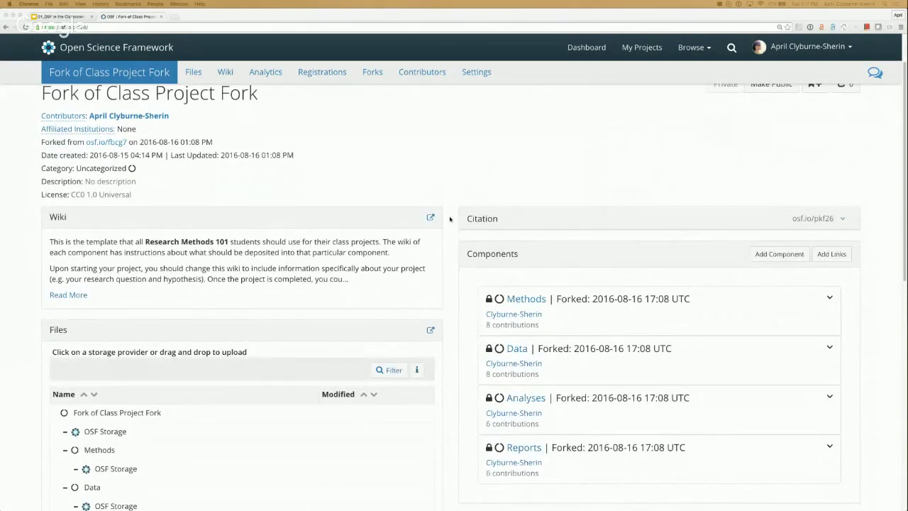
scroll(450, 220, up, 2)
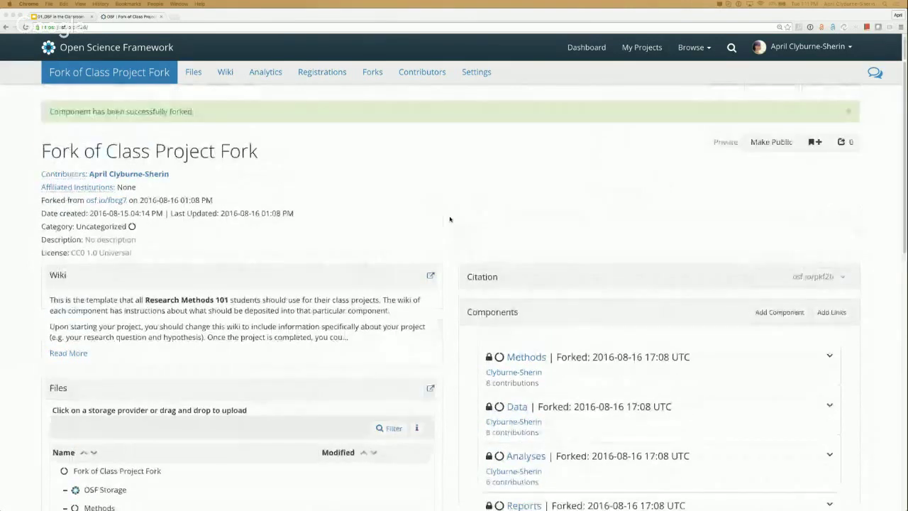
click(160, 154)
drag(115, 155, 19, 155)
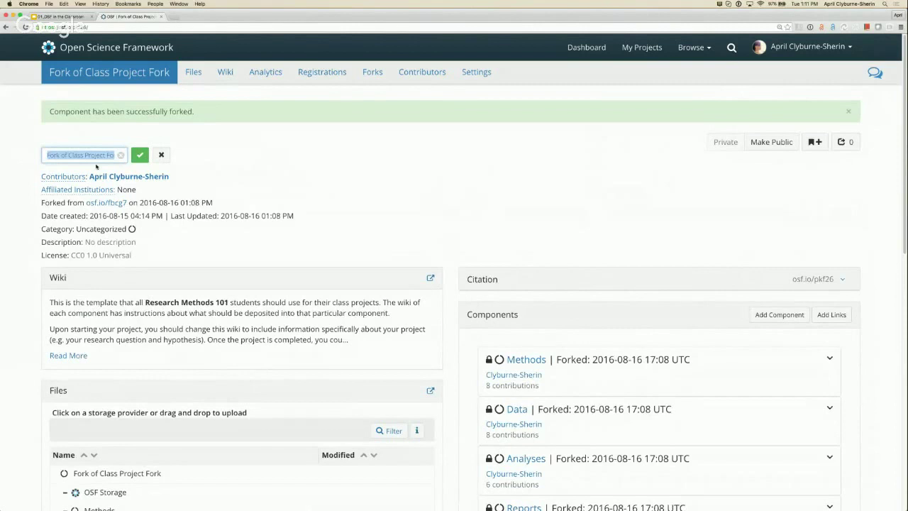
key(BackSpace)
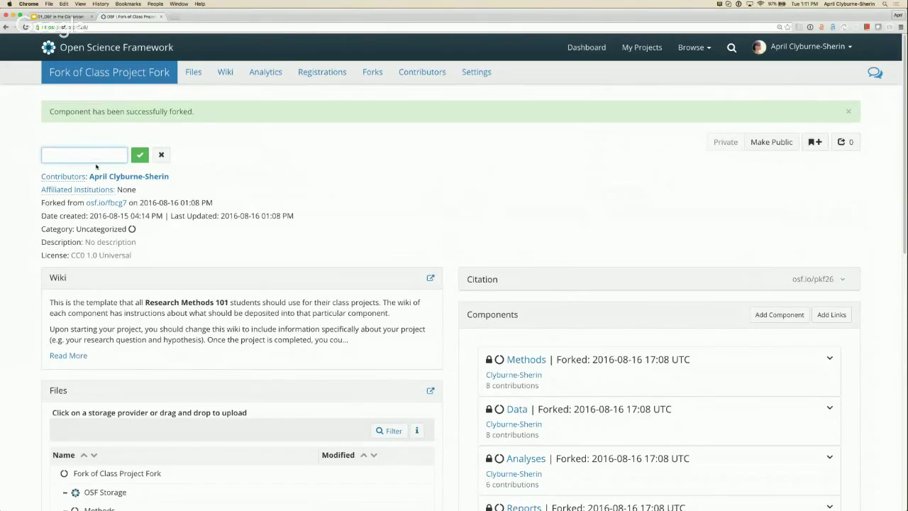
text(Analys)
text(is of )
text(Cholera in )
text(Ireland)
click(135, 150)
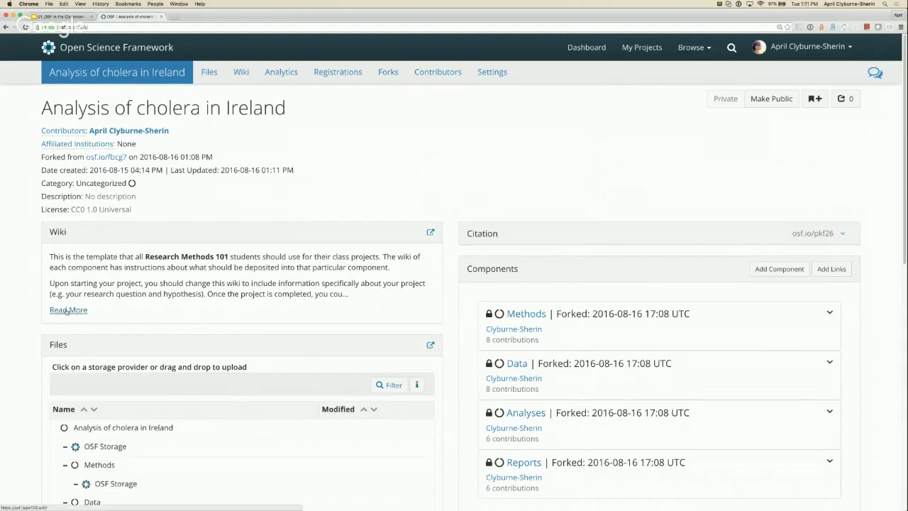
Step: Open the project wiki for editing and replace its template text with the heading 'Research question'
click(67, 311)
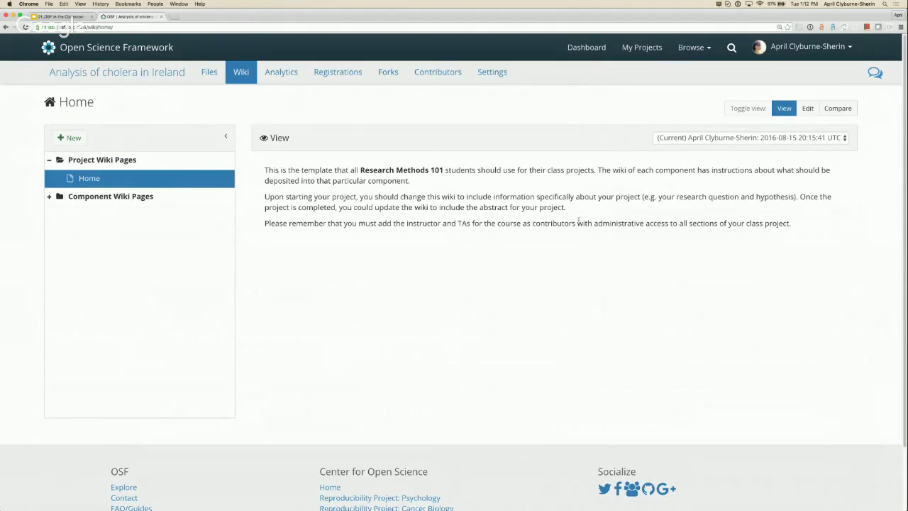
click(808, 111)
drag(678, 310, 596, 193)
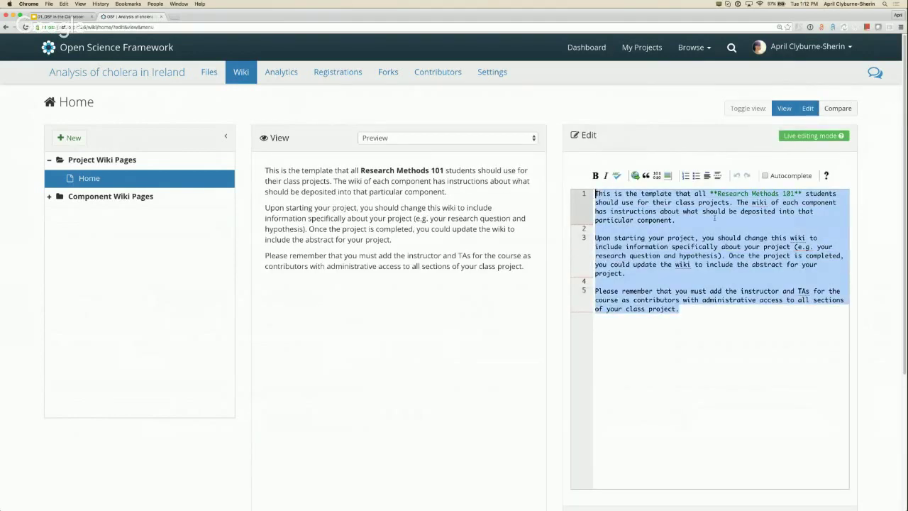
text(Research )
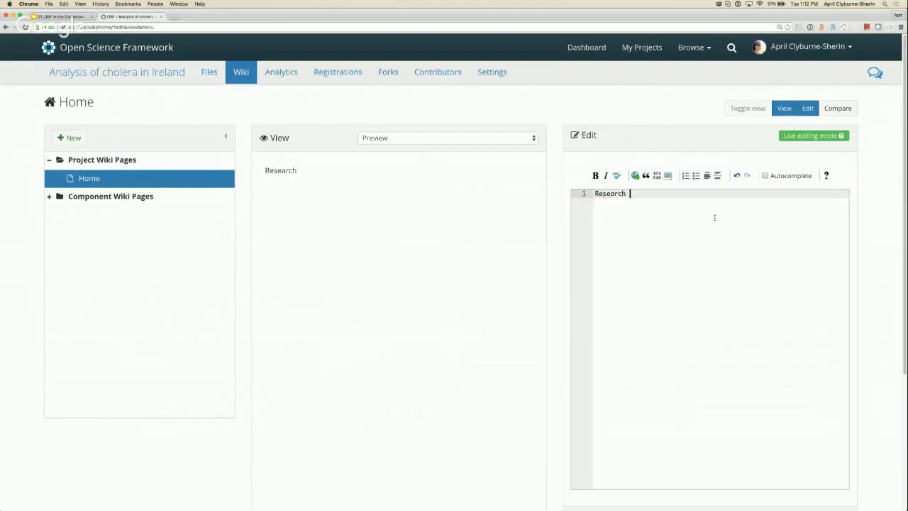
text(question)
key(Return)
key(BackSpace)
key(BackSpace)
key(BackSpace)
key(BackSpace)
key(BackSpace)
text(to)
key(BackSpace)
text(ion)
Step: Add 'Hypothesis' on a new line, save the wiki and return to the project overview
key(Return)
key(Return)
text(Hypt)
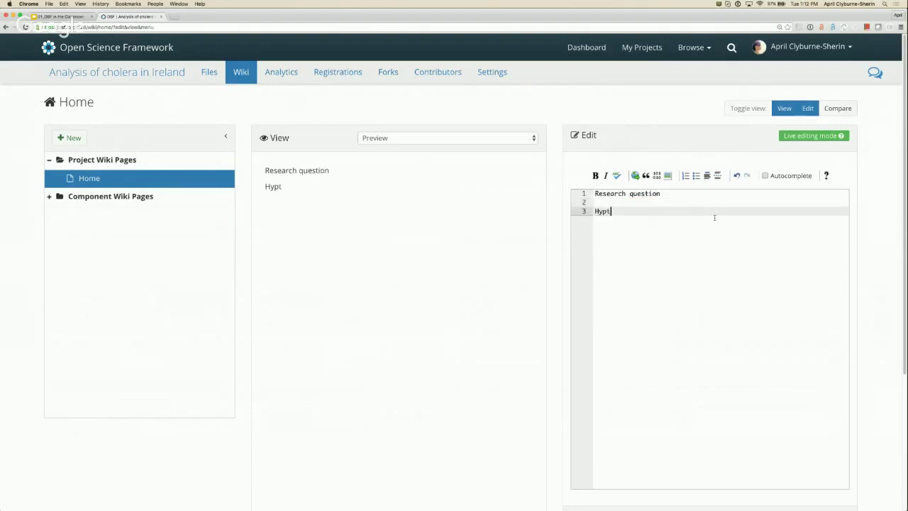
key(BackSpace)
text(othesis)
scroll(862, 482, down, 3)
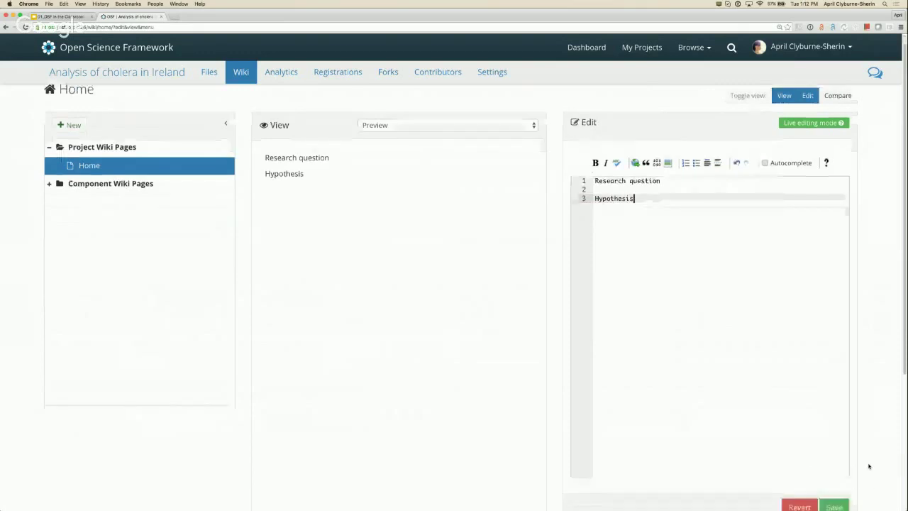
click(834, 409)
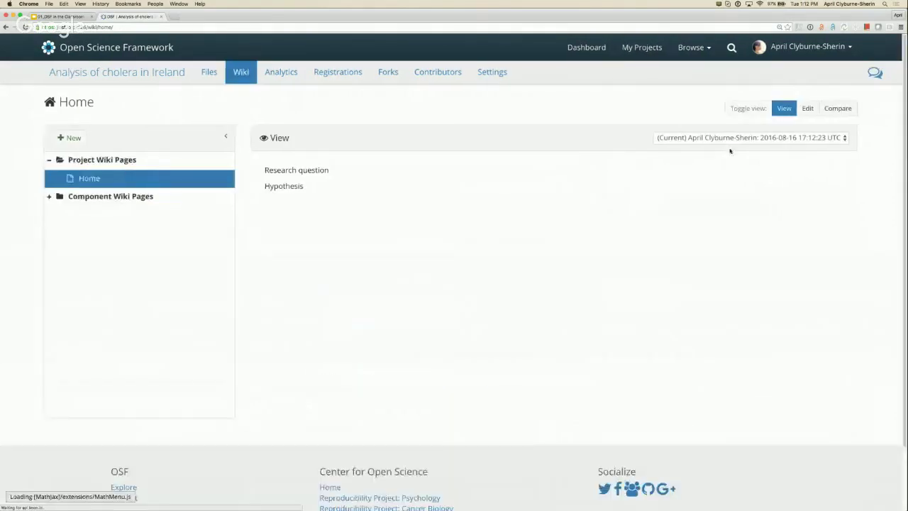
click(734, 138)
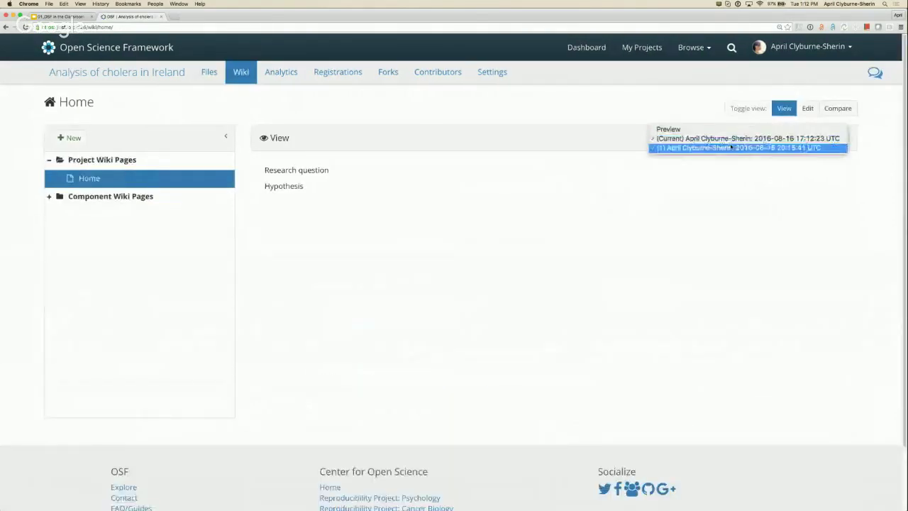
click(730, 140)
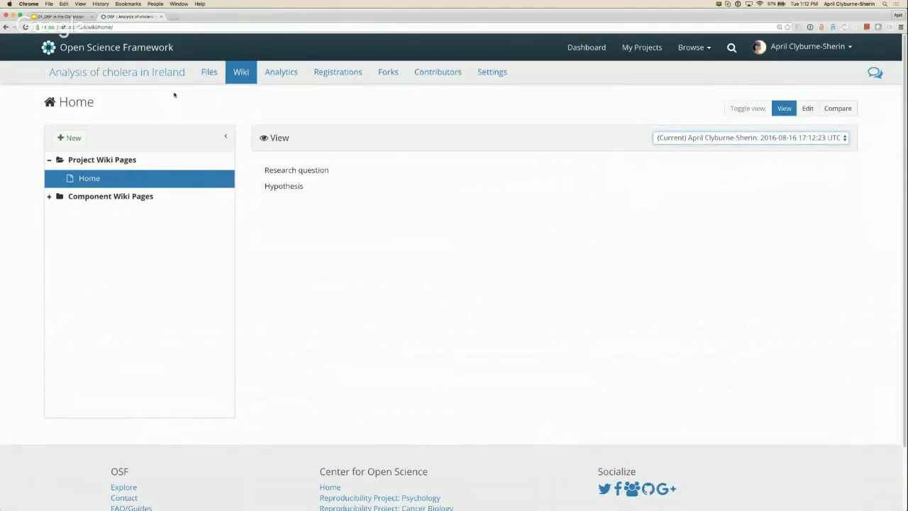
click(163, 74)
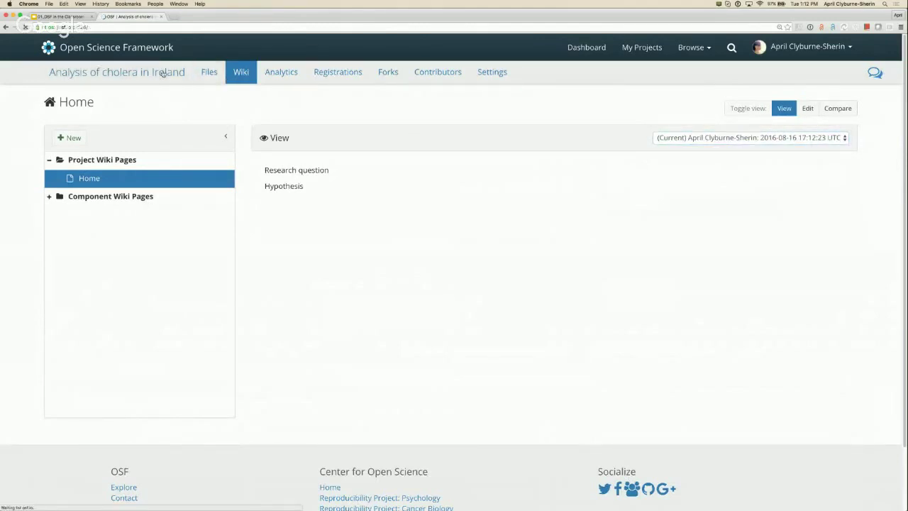
Step: Add the searched researcher as a Read + Write contributor to the project and all four components
click(438, 73)
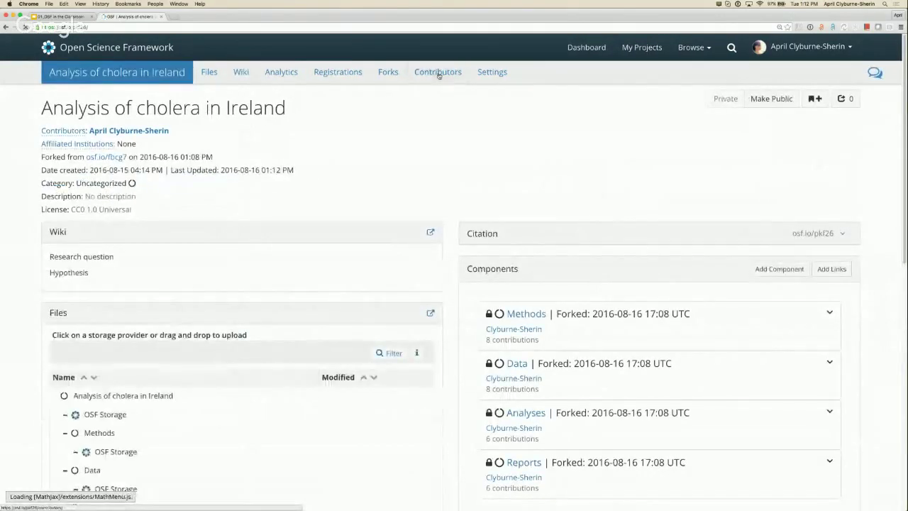
click(358, 109)
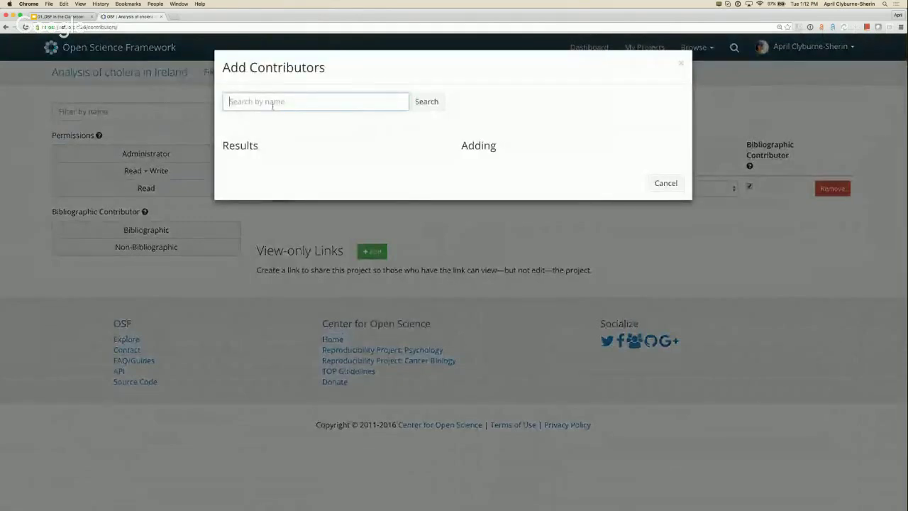
click(418, 107)
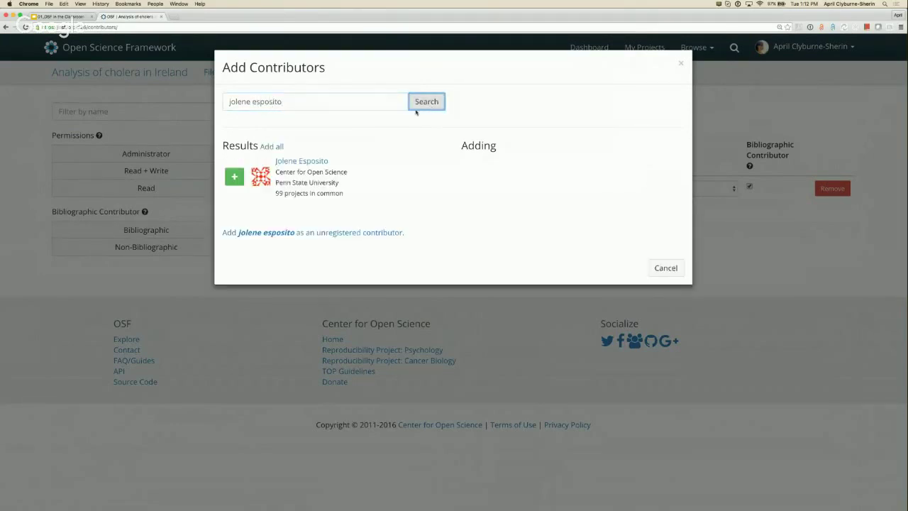
click(234, 176)
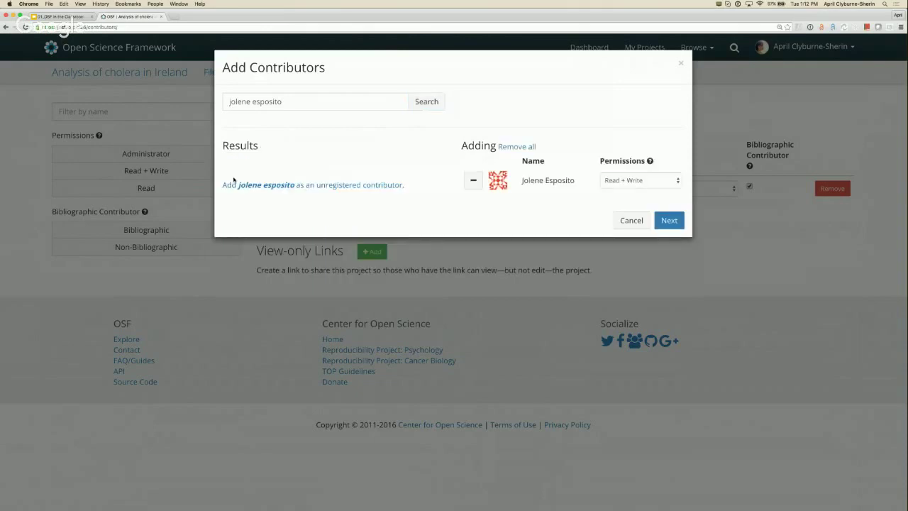
click(674, 224)
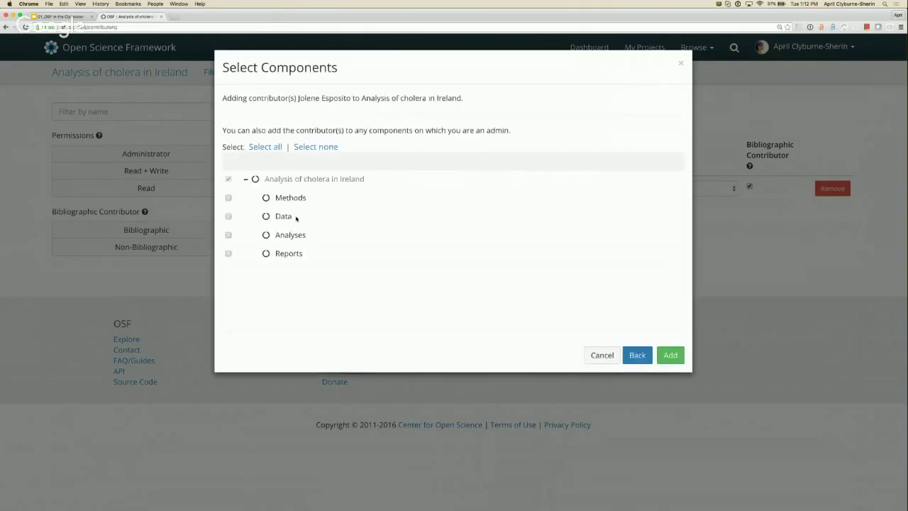
click(264, 146)
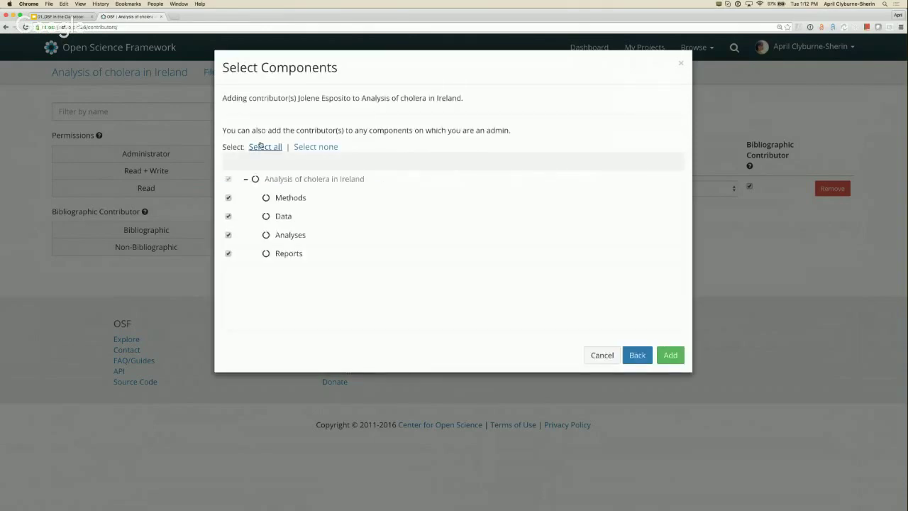
click(672, 352)
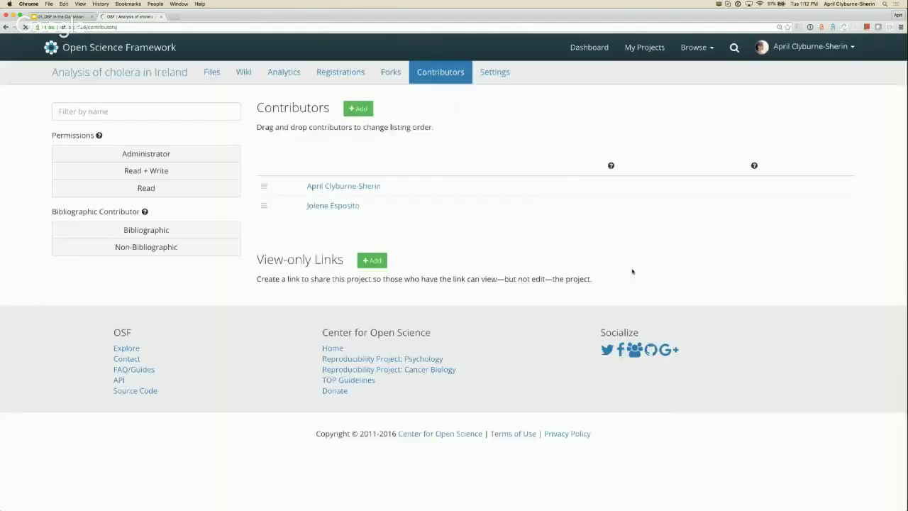
click(122, 80)
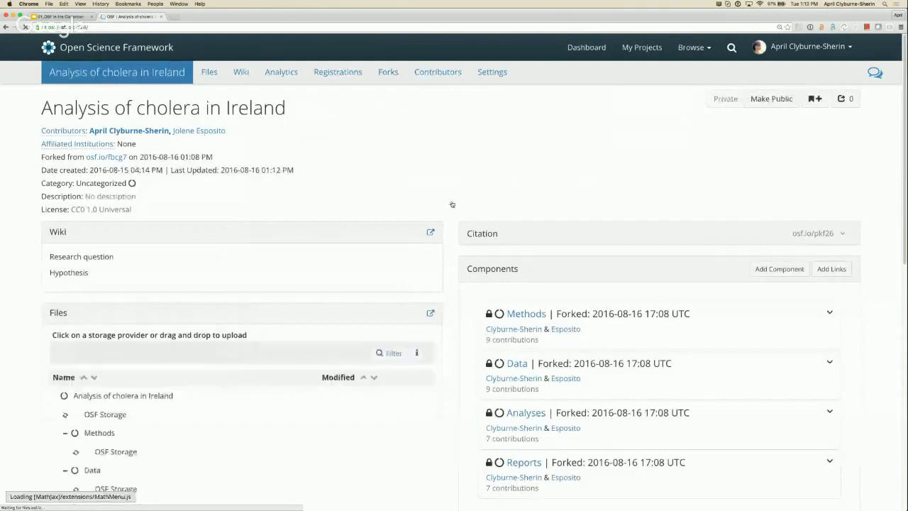
Step: Open the Methods component and read through its wiki bullet points
scroll(454, 206, down, 1)
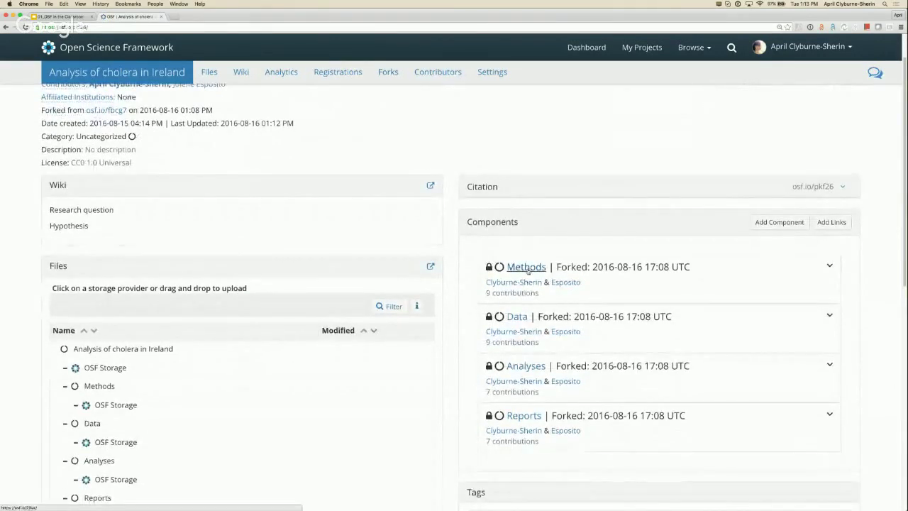
click(528, 269)
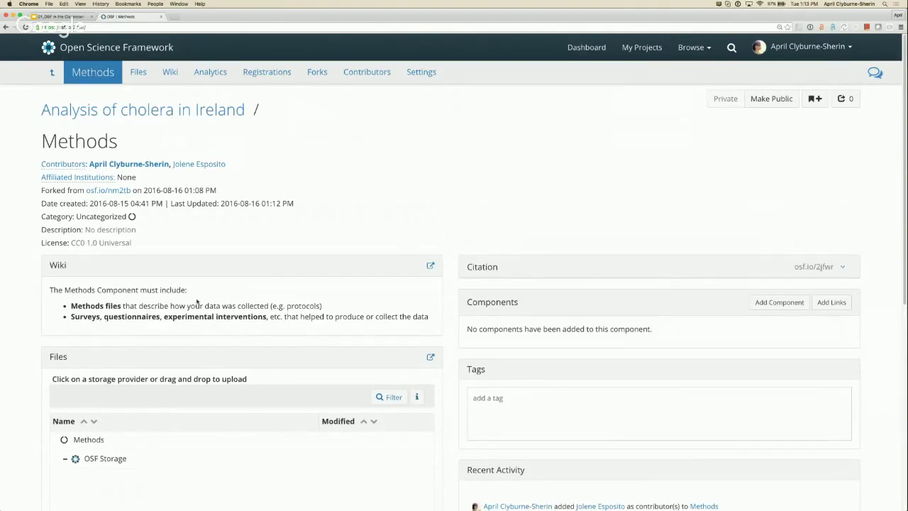
drag(71, 306, 323, 309)
click(160, 312)
drag(74, 318, 139, 318)
click(155, 320)
double_click(79, 140)
Step: Go back to the project, open the Data component and narrow the browser window
click(111, 110)
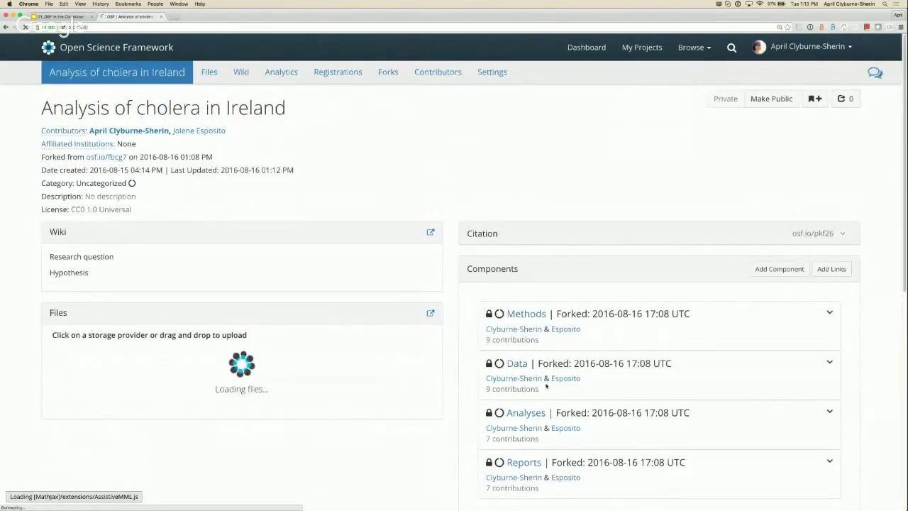
click(517, 364)
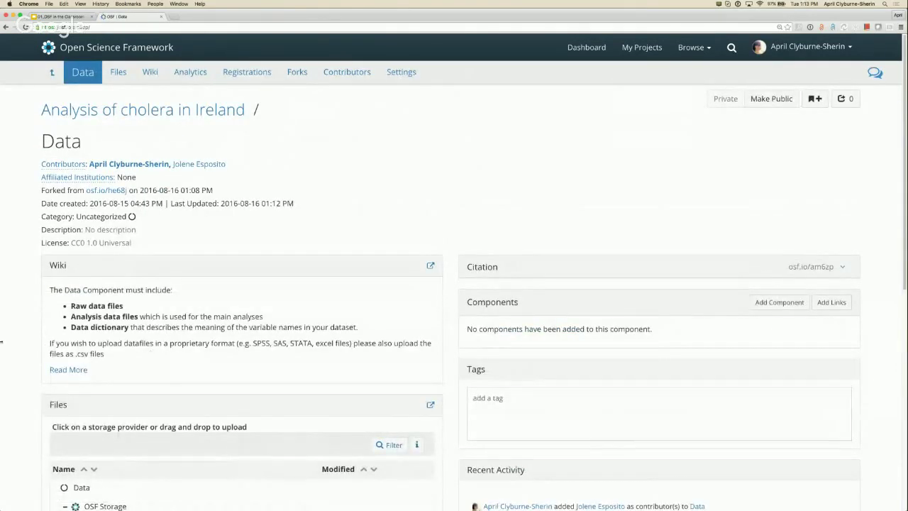
drag(23, 342, 73, 335)
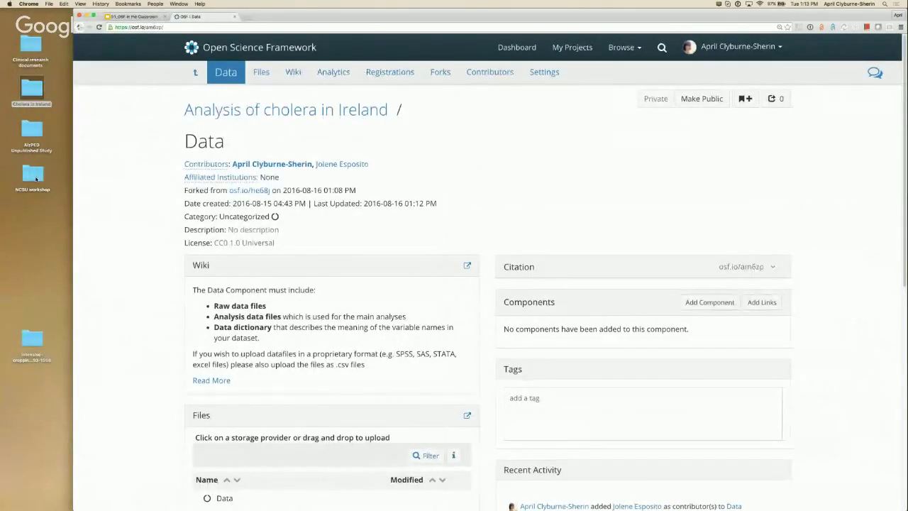
Step: Open the Cholera in Ireland folder and drag Analysis-data_Towns_Cholera-Ireland-1848-1850.csv onto OSF Storage
click(33, 88)
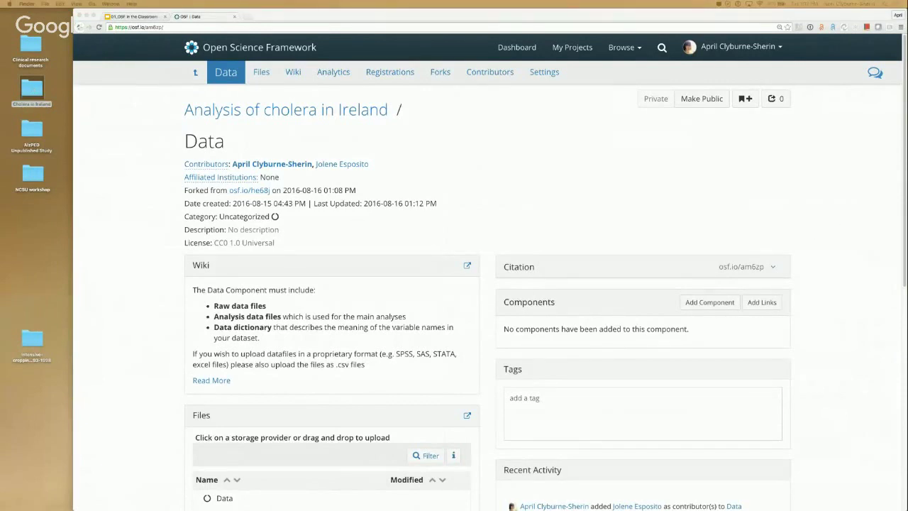
key(super+o)
drag(887, 92, 694, 93)
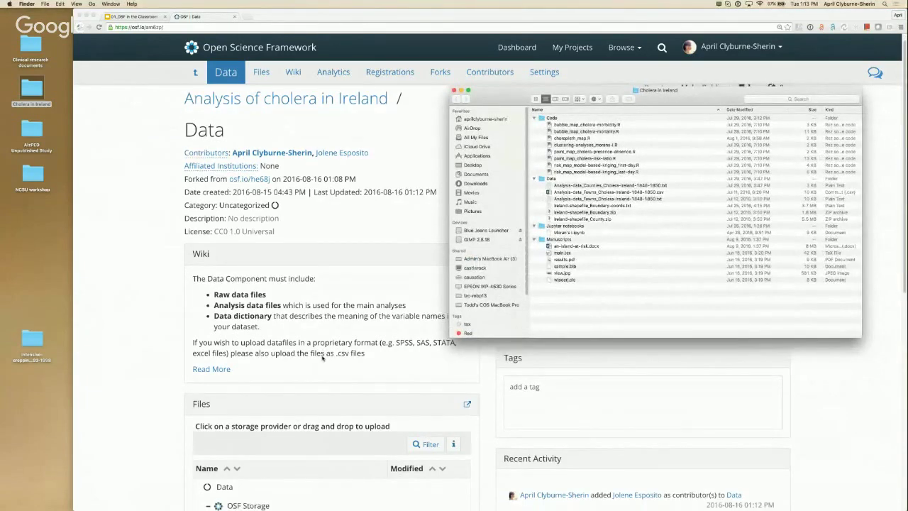
scroll(334, 305, down, 5)
click(603, 192)
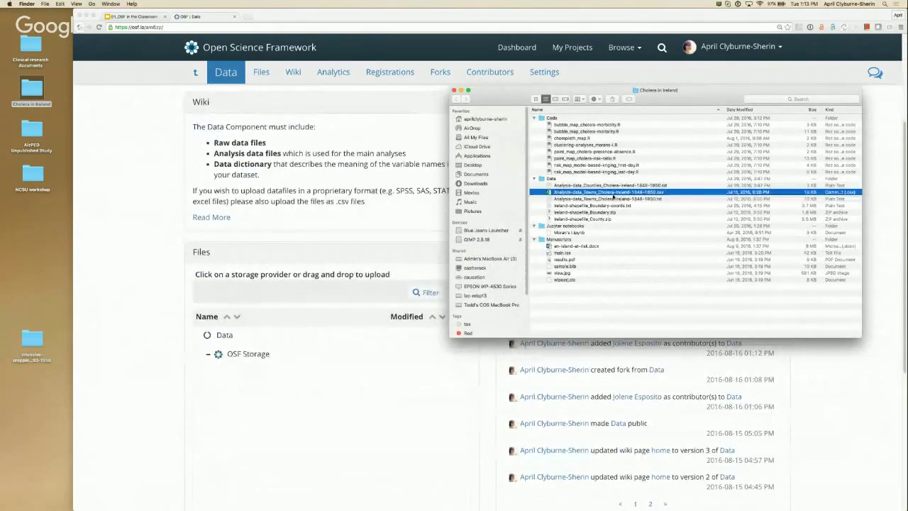
drag(601, 194, 307, 358)
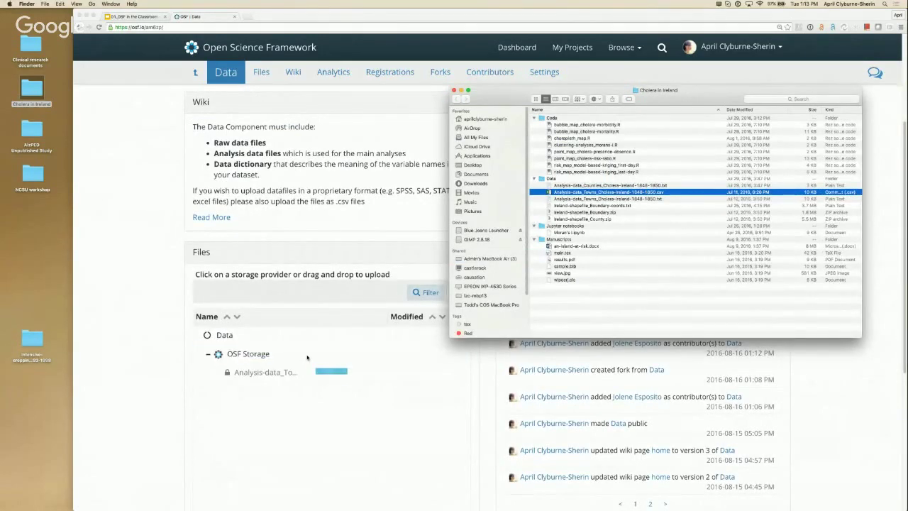
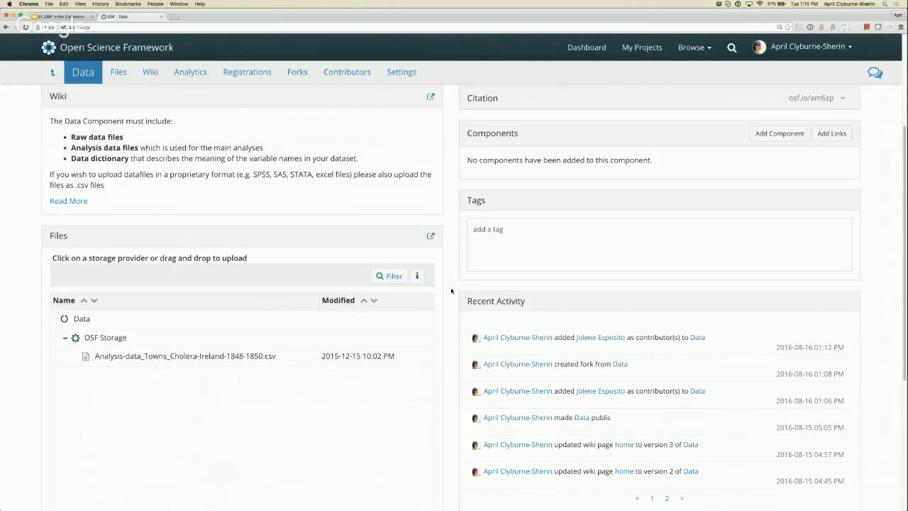
Step: Scroll up the Data component page to check the uploaded CSV in OSF Storage
scroll(452, 291, up, 5)
Step: Go to the parent project Analysis of cholera in Ireland and scroll through its overview
click(169, 116)
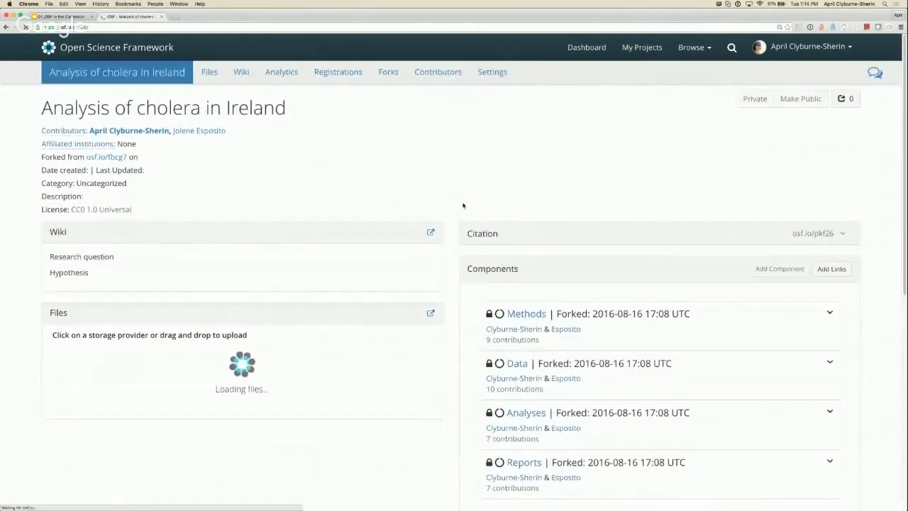
scroll(452, 236, down, 2)
scroll(452, 237, down, 5)
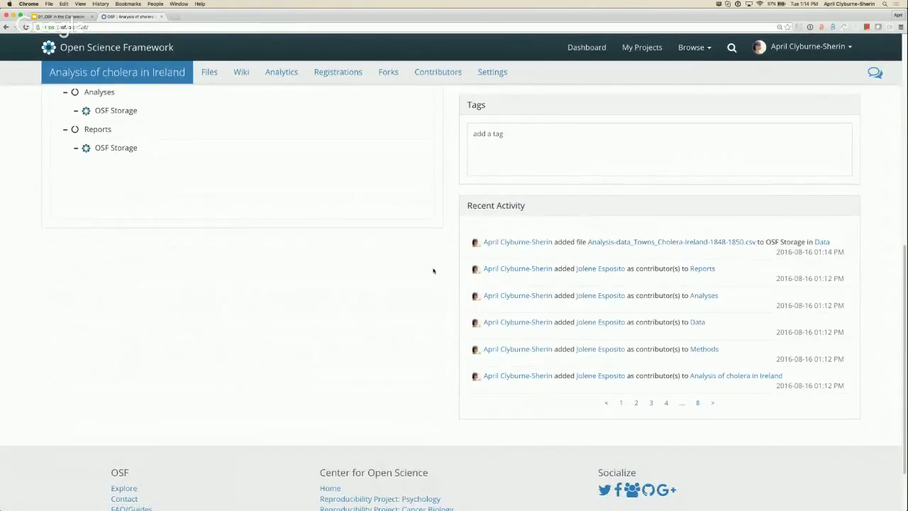
scroll(445, 262, up, 10)
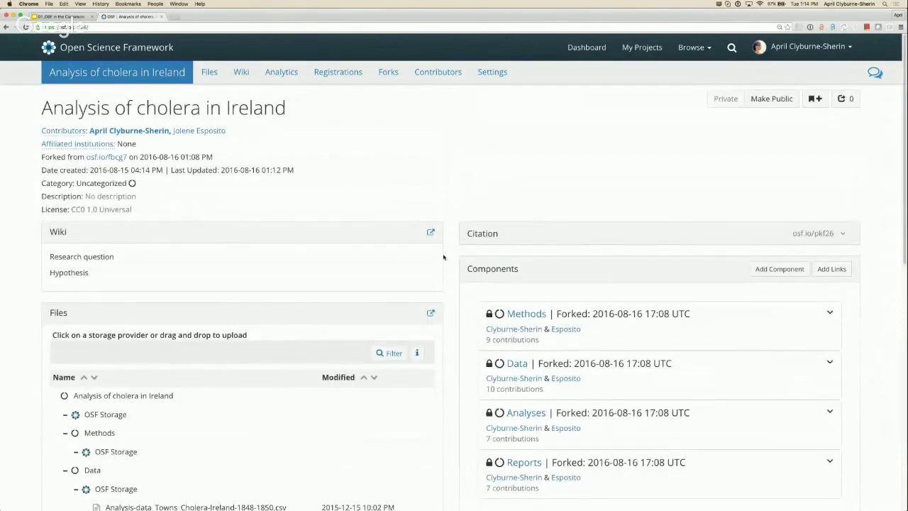
click(493, 74)
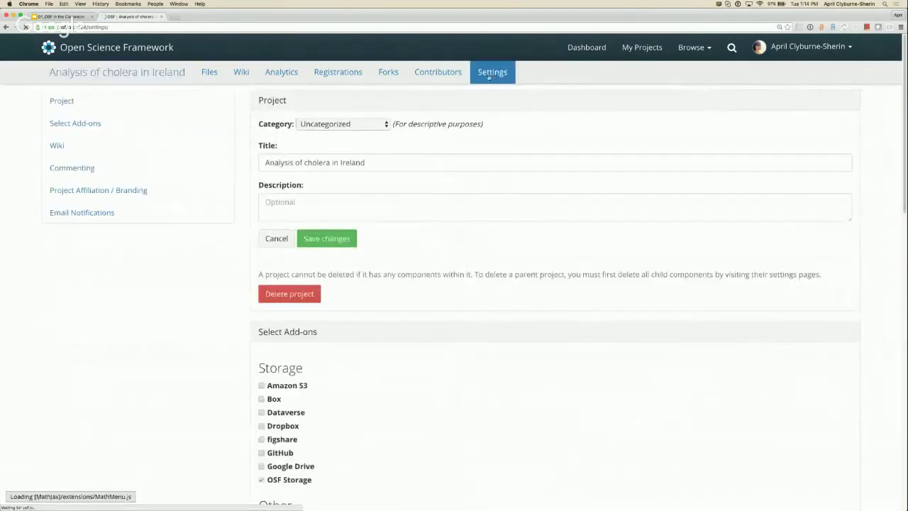
Step: Change the Data component's 'Files updated' email notification frequency to Daily
click(92, 213)
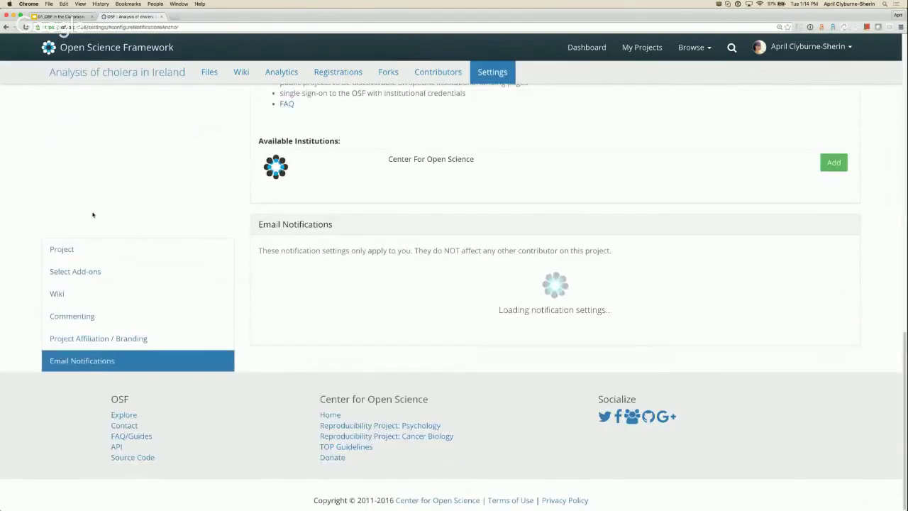
scroll(426, 323, down, 1)
scroll(424, 324, up, 2)
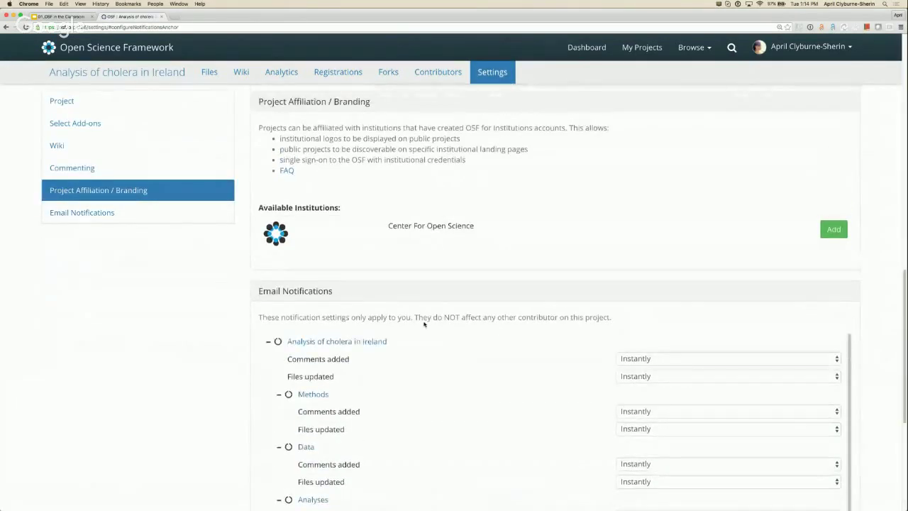
scroll(190, 365, down, 5)
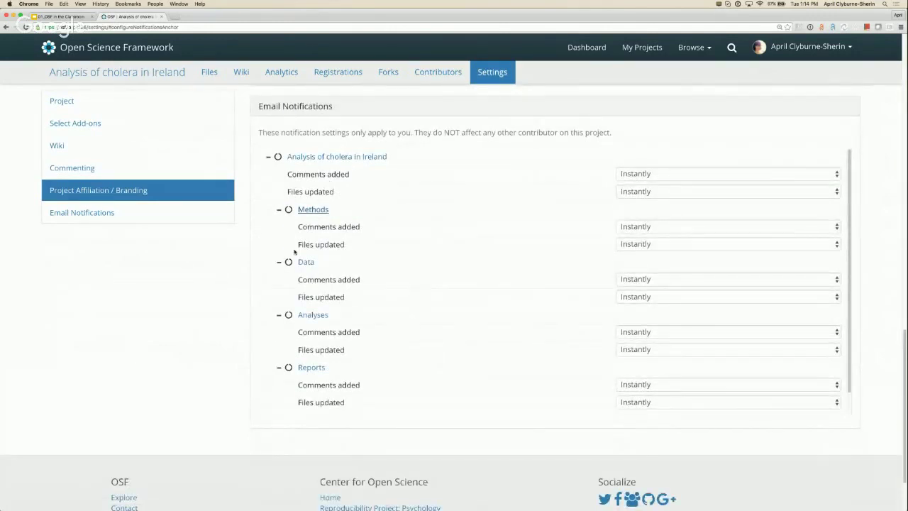
click(689, 298)
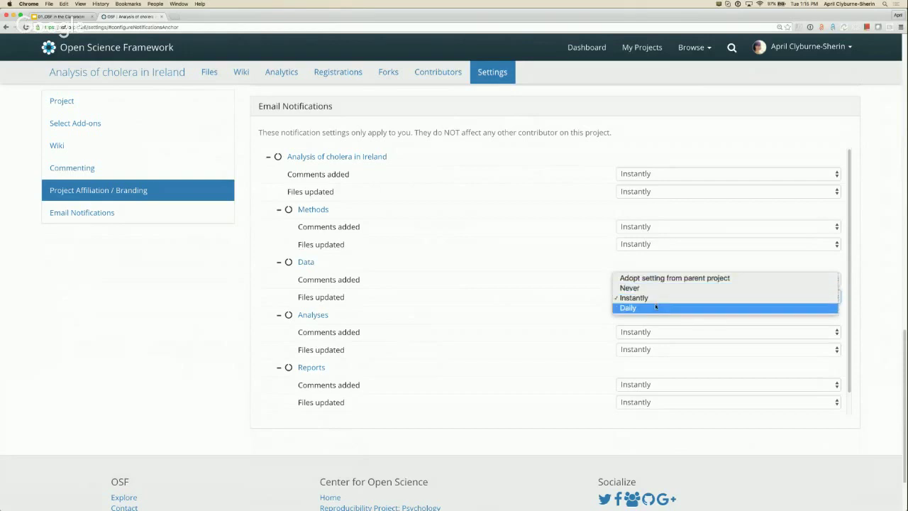
click(656, 307)
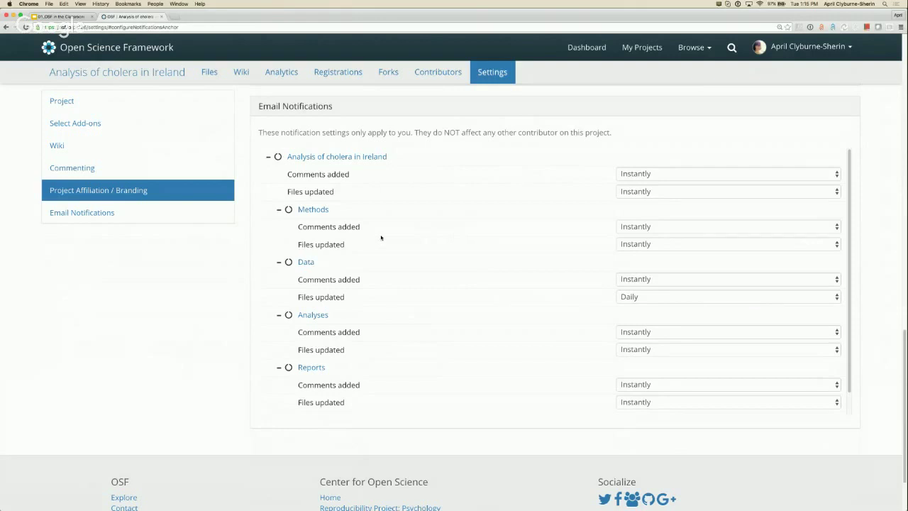
scroll(380, 229, up, 2)
scroll(387, 230, up, 20)
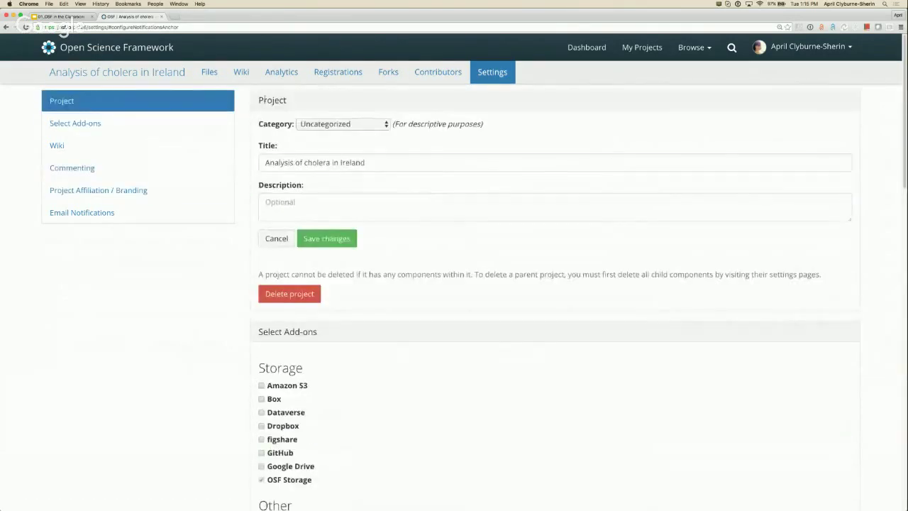
click(152, 80)
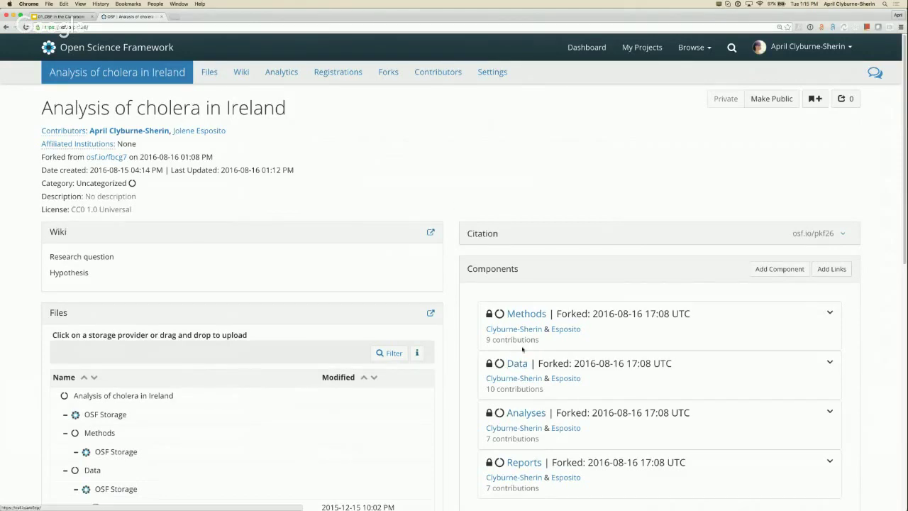
click(876, 73)
click(629, 131)
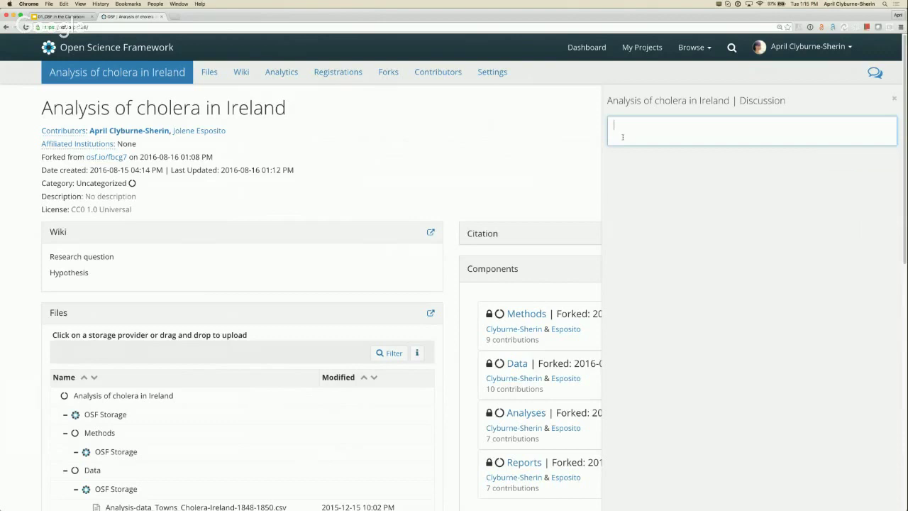
text(Hi @jo)
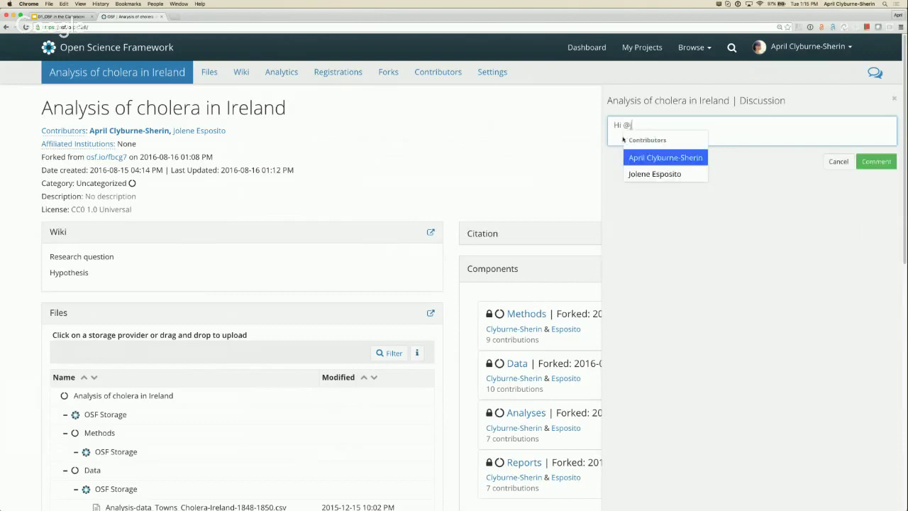
click(640, 163)
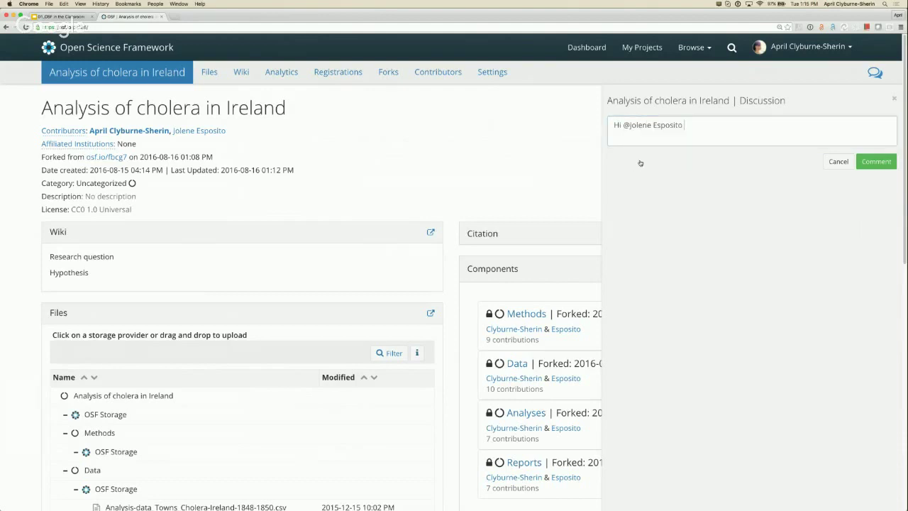
key(BackSpace)
text(. I just updated my data file - please take a look and let )
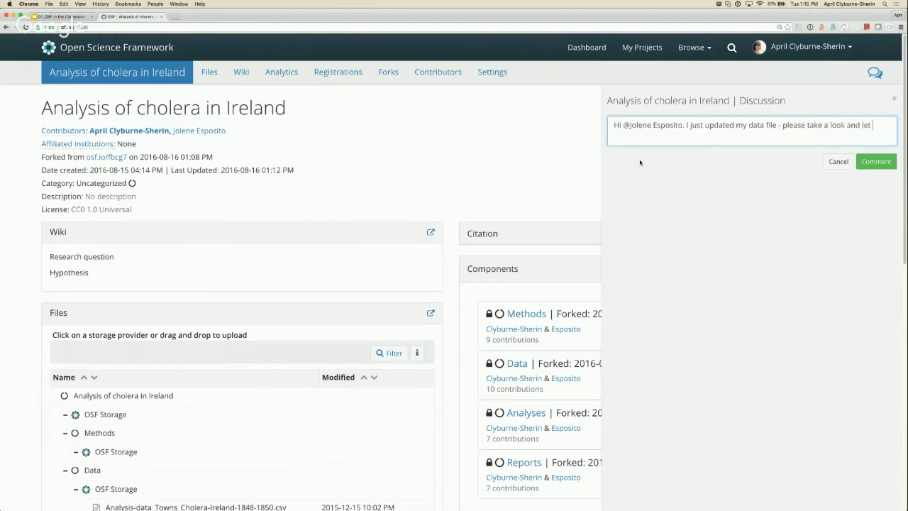
text(me know if you approve.)
key(Return)
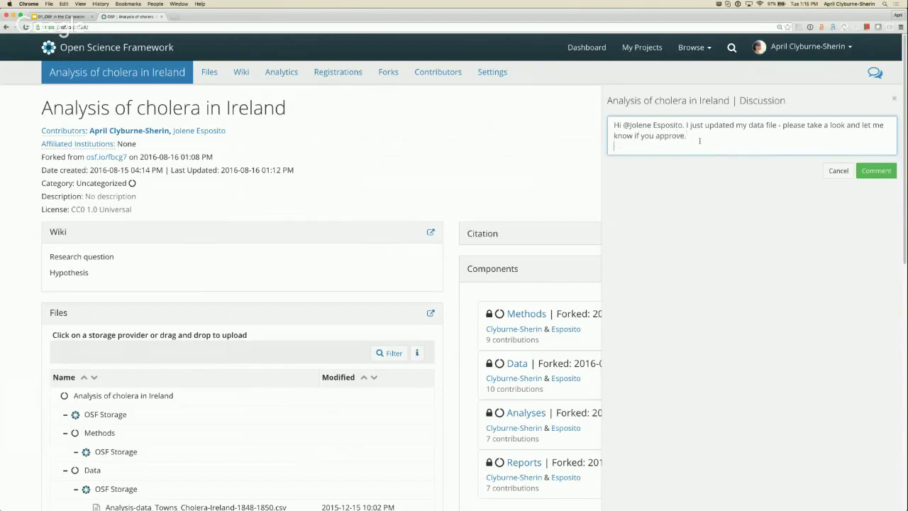
click(860, 175)
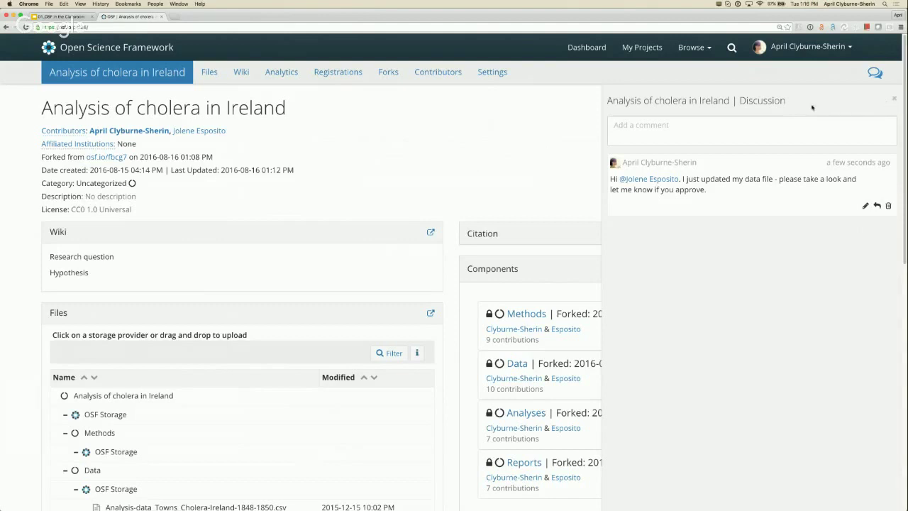
click(896, 101)
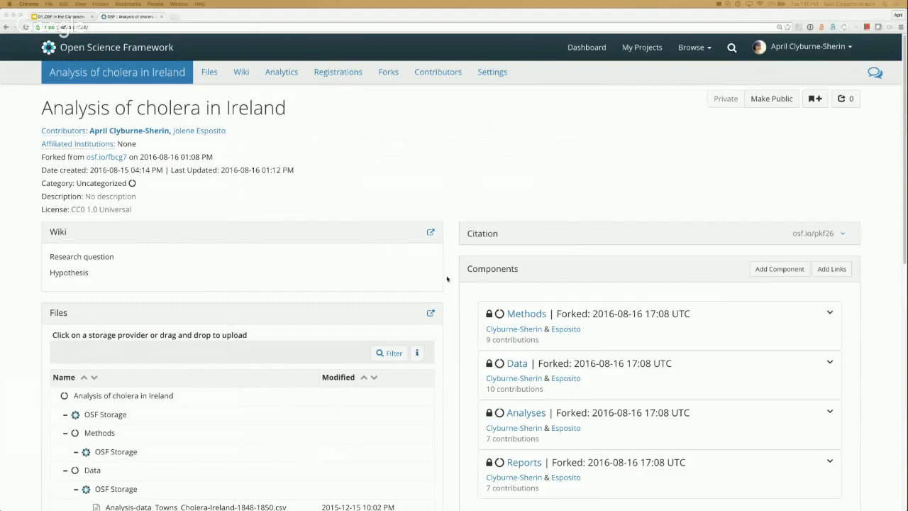
Step: Follow the cholera project's 'Forked from osf.io/fbcg7' link to its source project
scroll(448, 295, down, 1)
scroll(448, 294, down, 3)
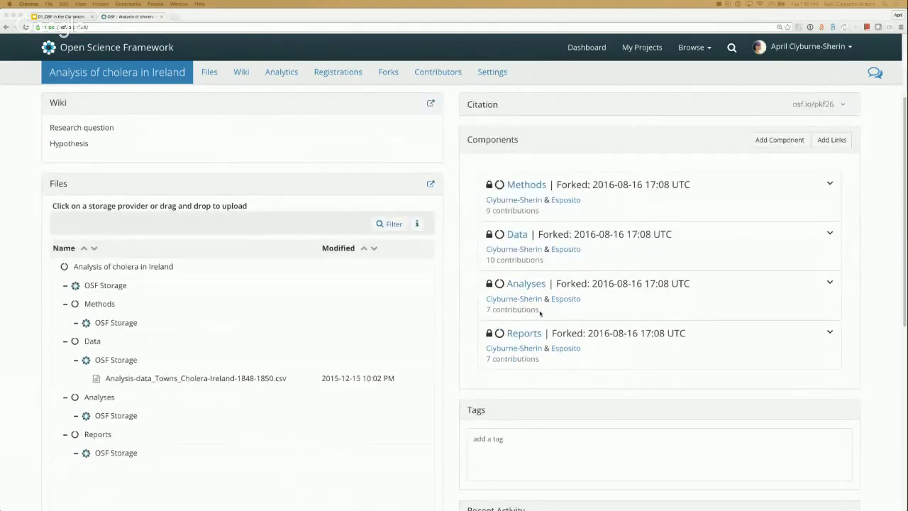
scroll(452, 307, up, 3)
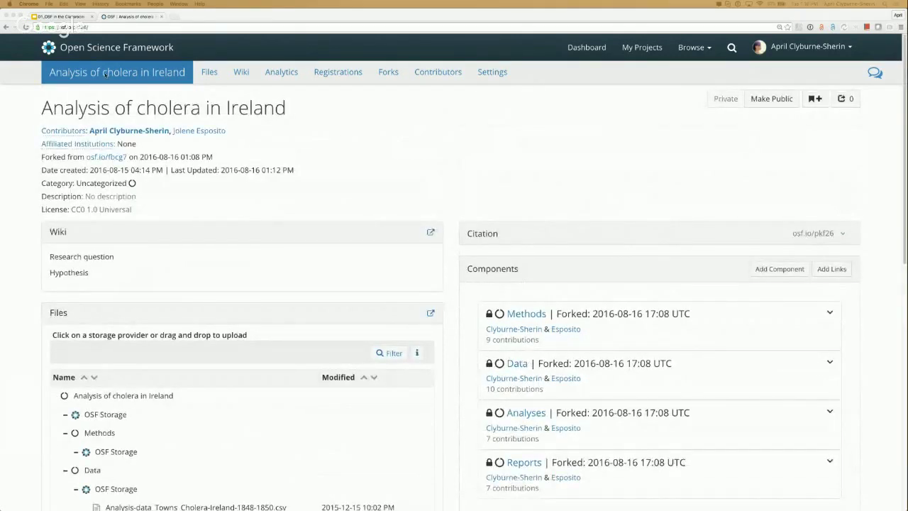
click(101, 160)
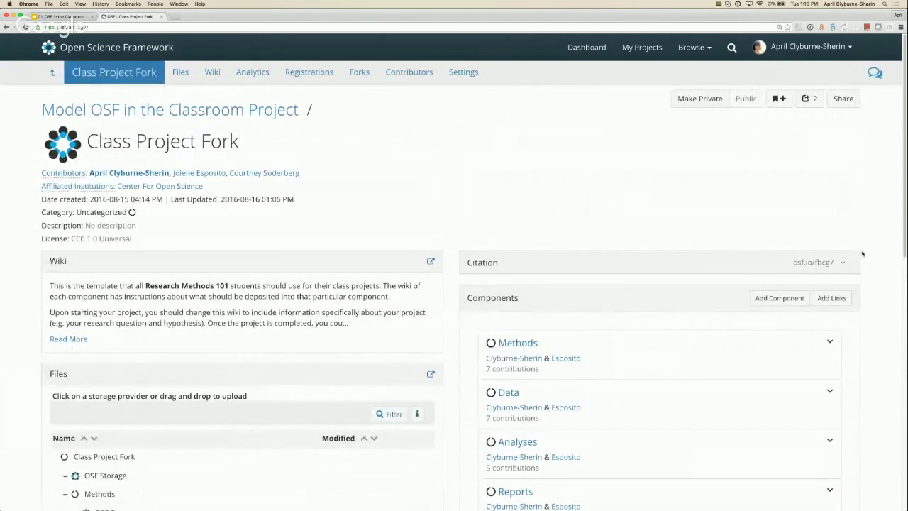
Step: Search my projects for 'Analysis of cholera in Ireland' and add it as a link
click(834, 298)
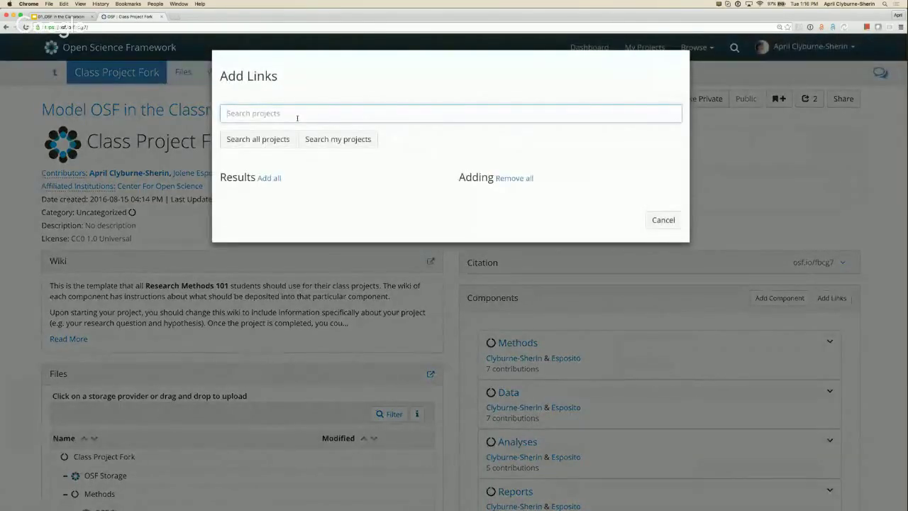
text(Analysi)
key(BackSpace)
key(BackSpace)
text(ys)
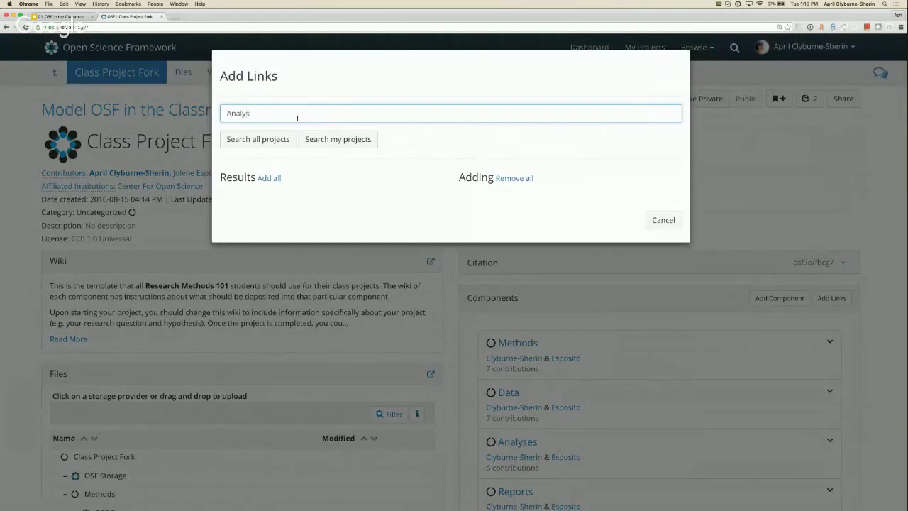
text(is of cholera)
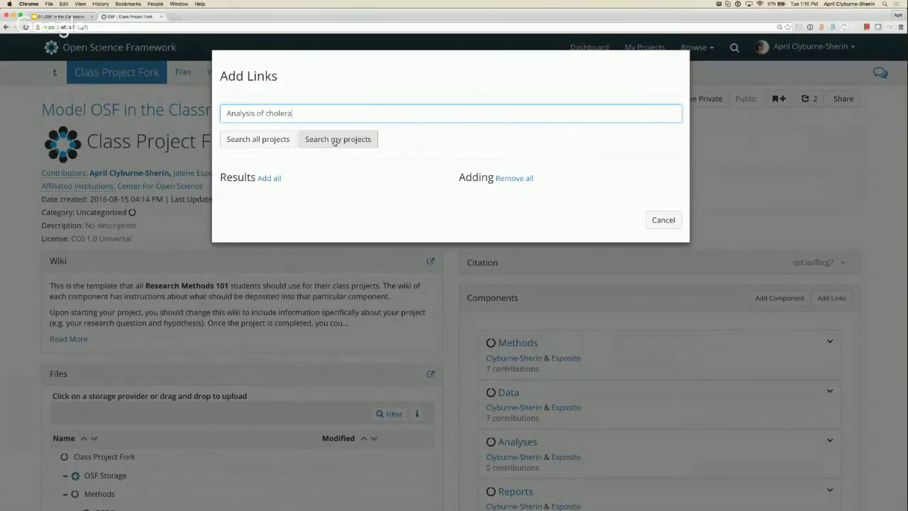
text( in Ireland)
click(340, 141)
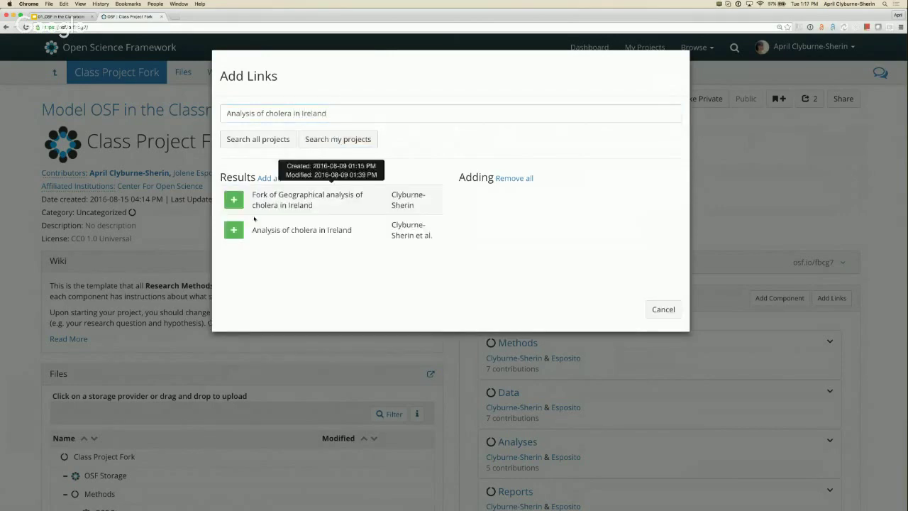
click(235, 229)
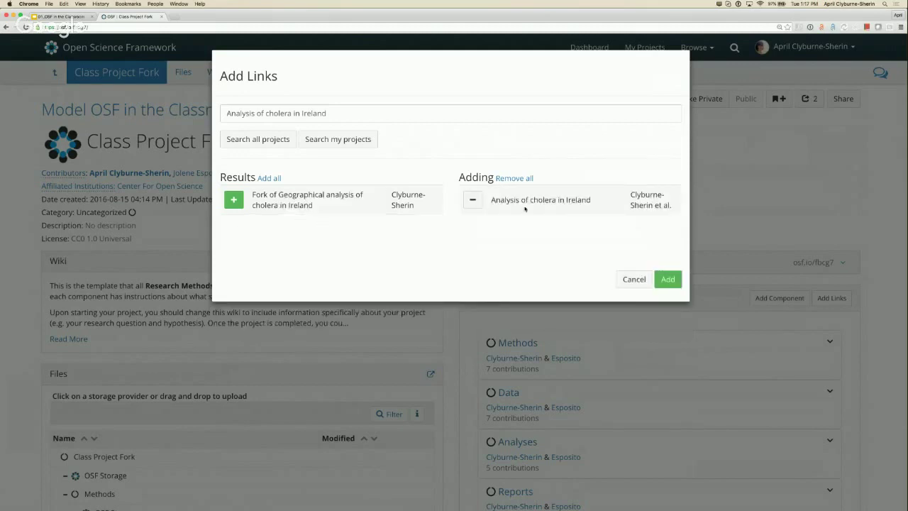
click(667, 279)
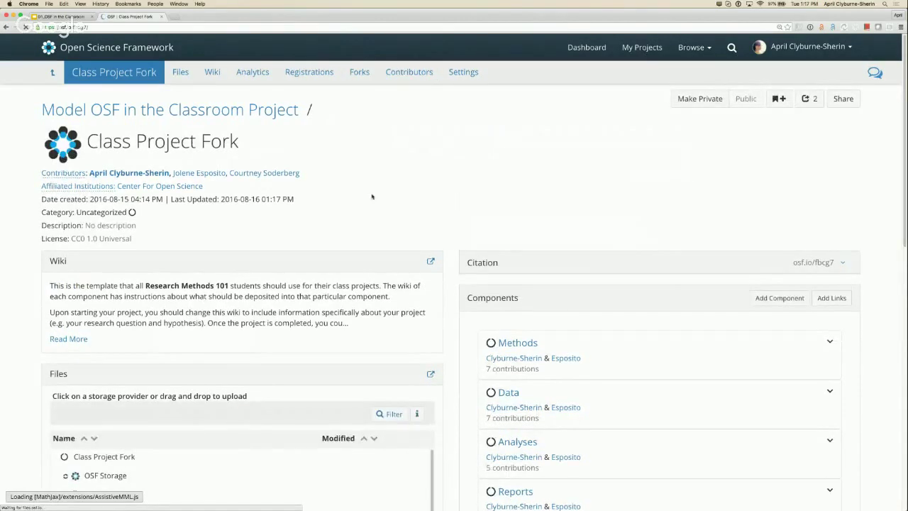
scroll(450, 208, down, 1)
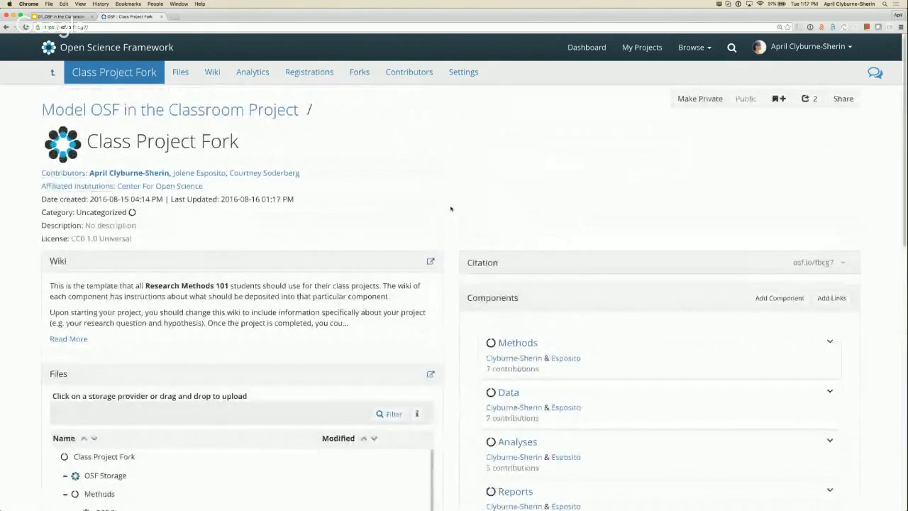
Step: In Model OSF in the Classroom Project, link 'Analysis of cholera in Ireland' from my projects and open it
click(239, 113)
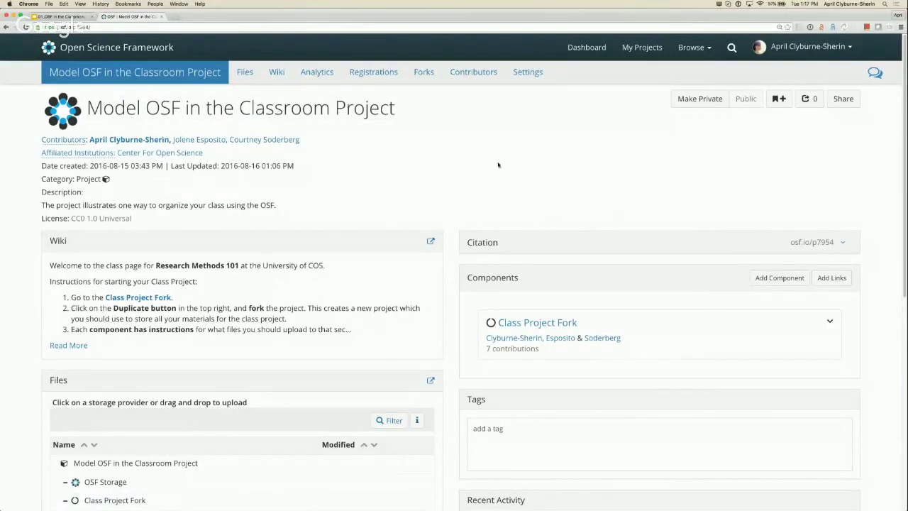
click(830, 278)
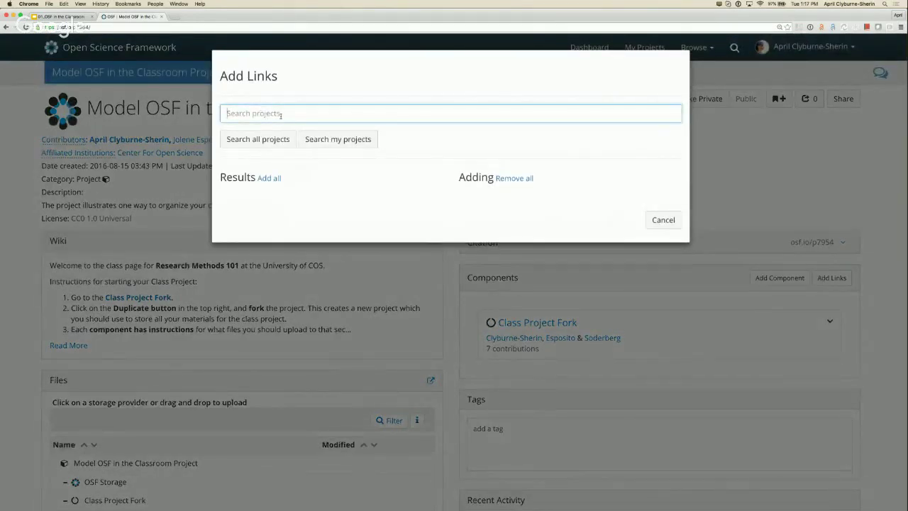
text(Analysi)
text(s of)
text( Ch)
text(holera in irl)
text(land)
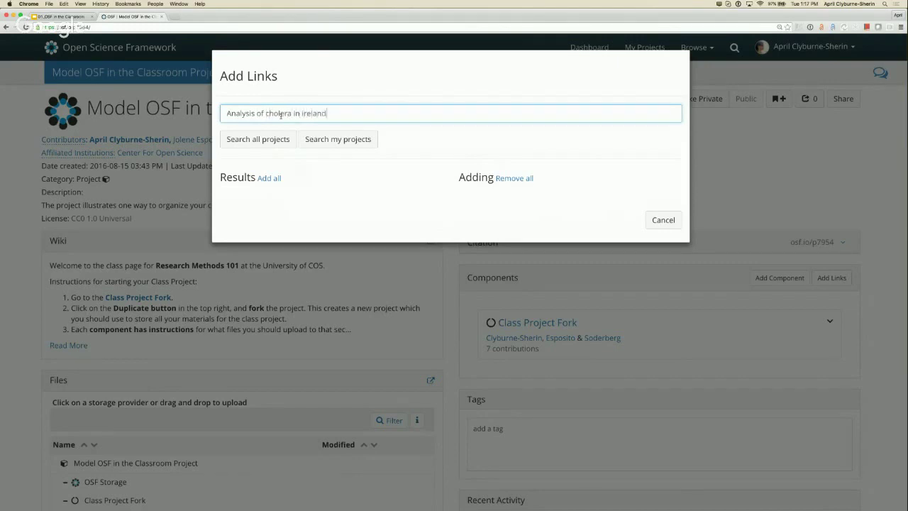
click(338, 139)
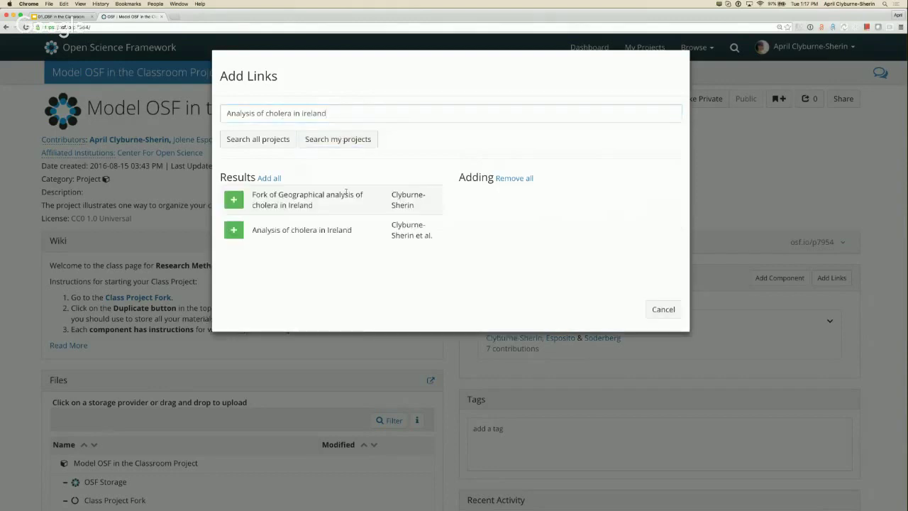
click(234, 230)
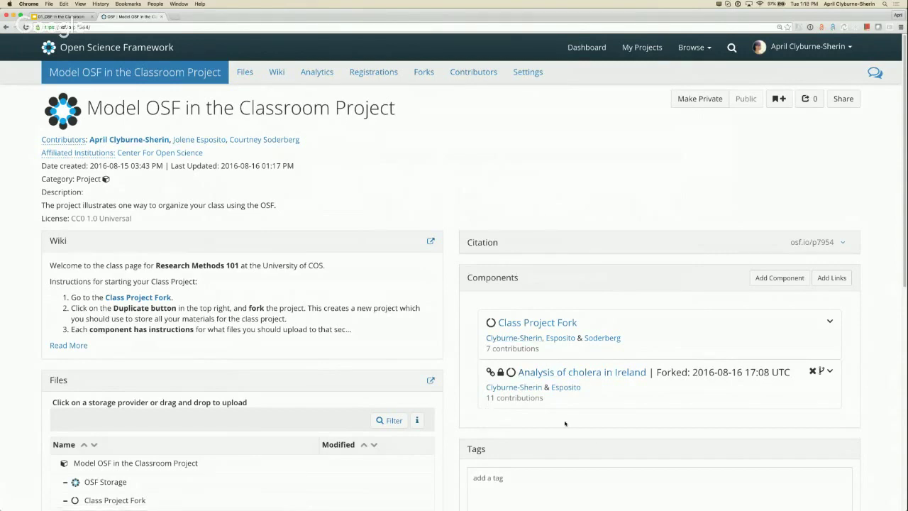
click(553, 373)
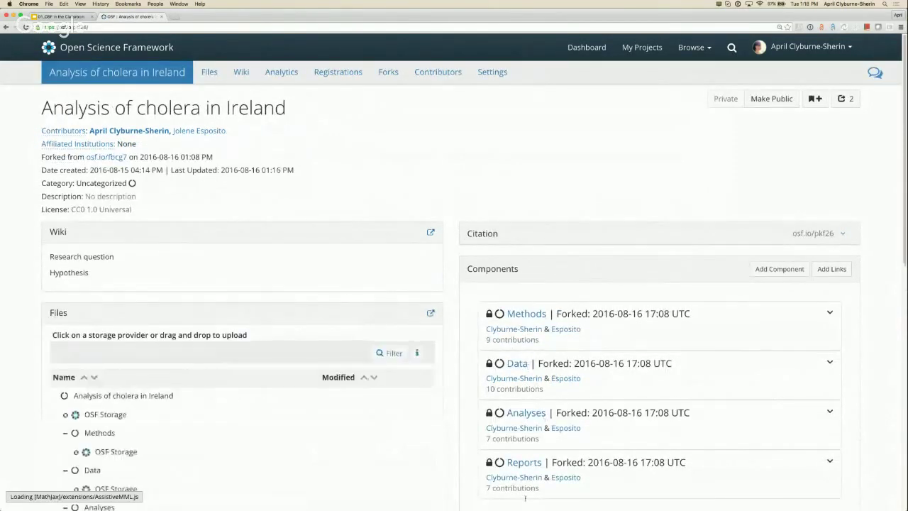
Step: Reload the Analysis of cholera in Ireland overview, then go to the project it was forked from
click(143, 78)
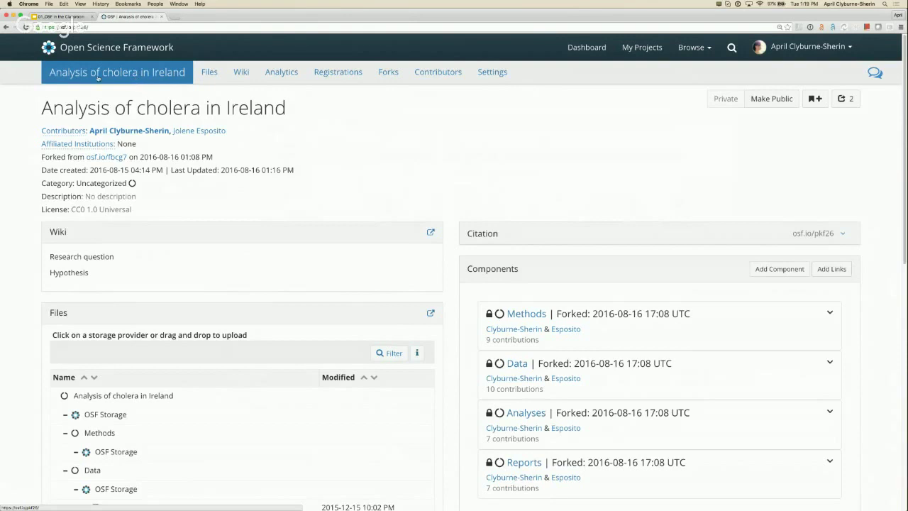
click(102, 160)
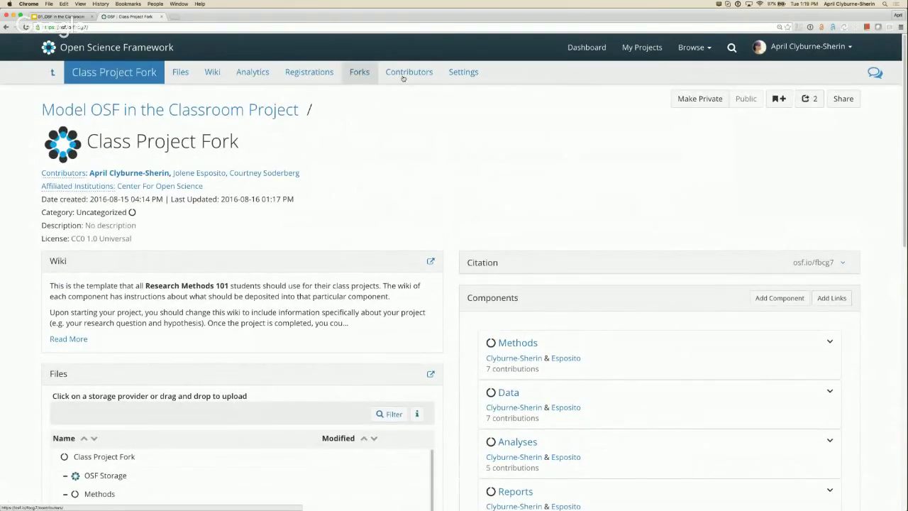
Step: List Class Project Fork's forks via the Forks tab and via Duplicate > View Forks
click(362, 82)
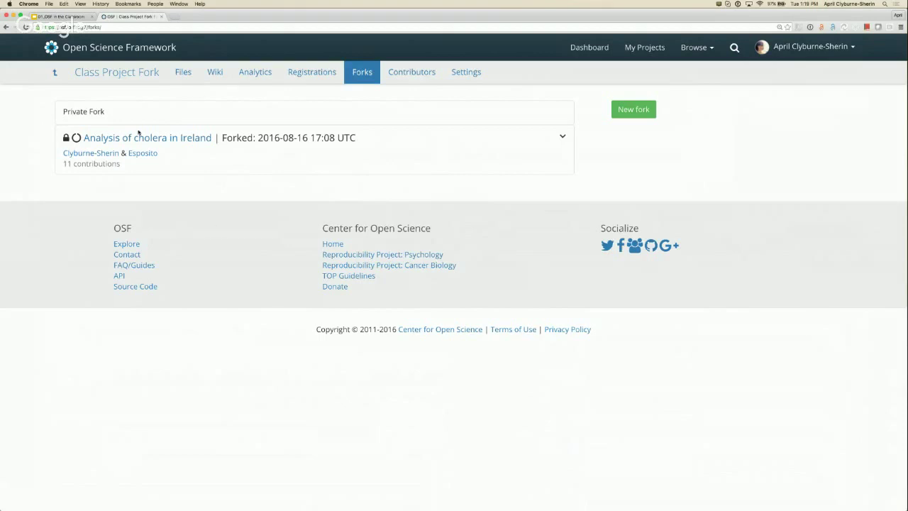
click(125, 75)
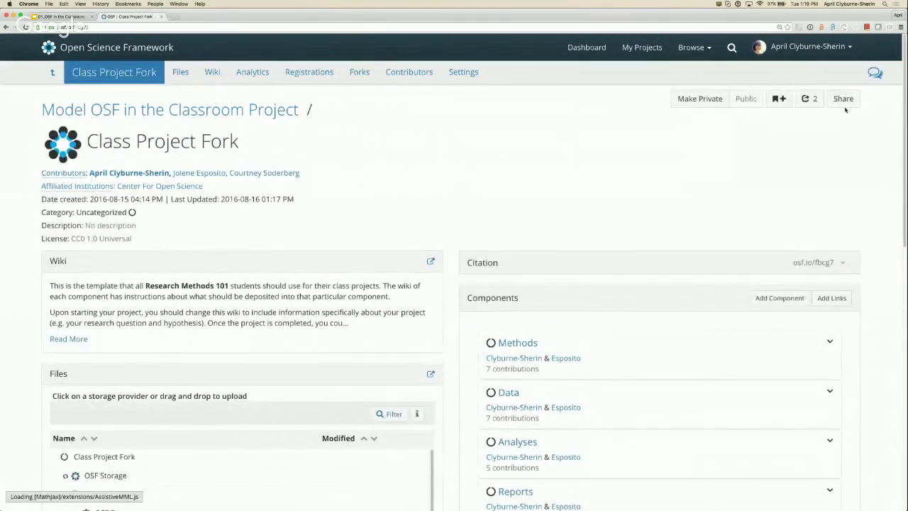
click(806, 100)
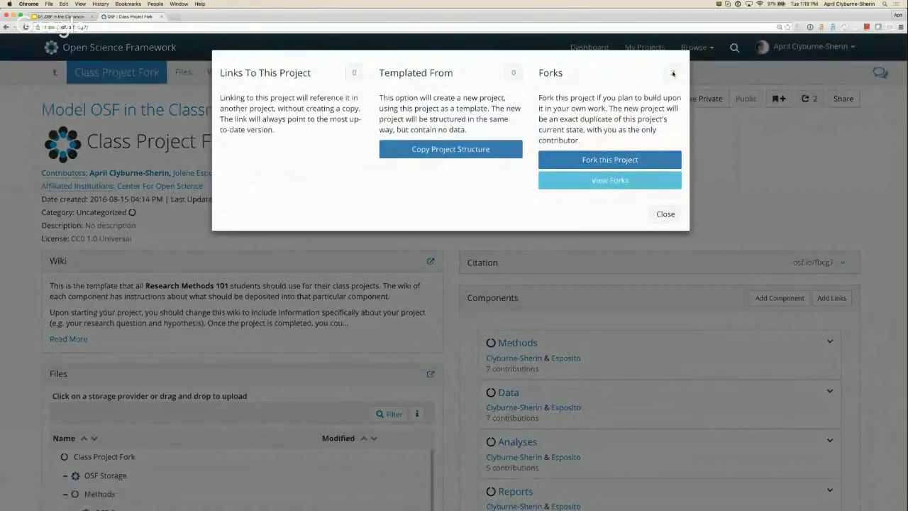
click(608, 182)
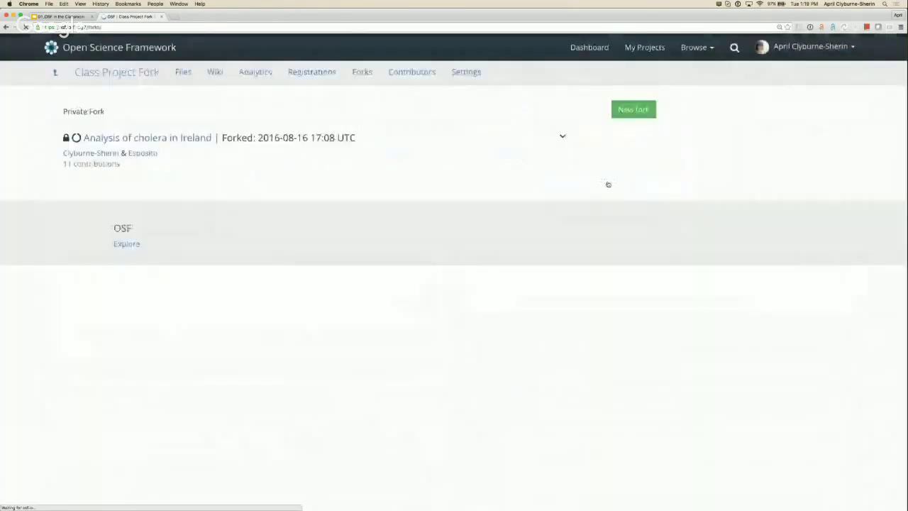
click(152, 73)
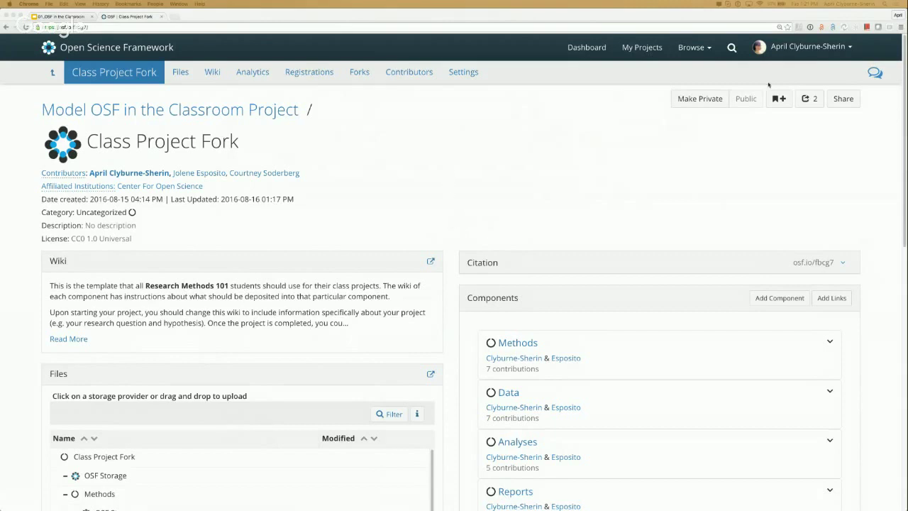
Step: Open the Analysis of cholera in Ireland fork from the Duplicate menu's View Forks list
click(810, 100)
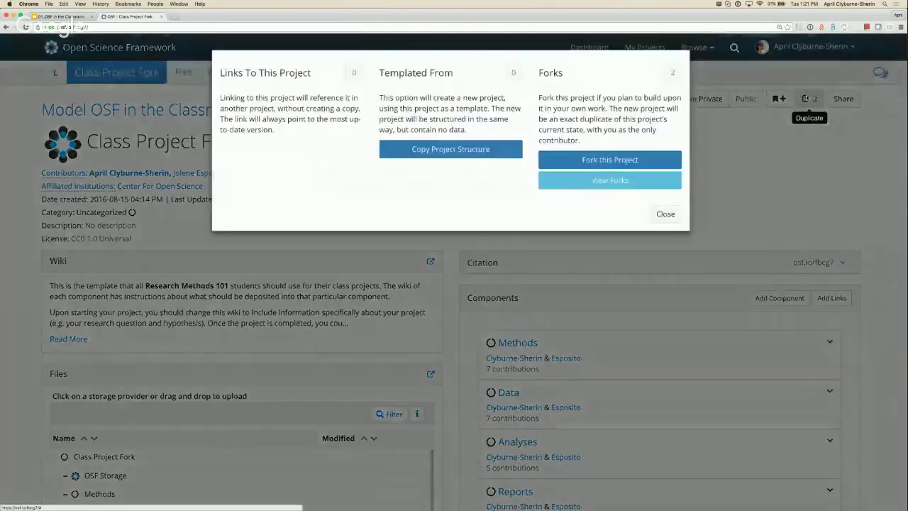
click(610, 180)
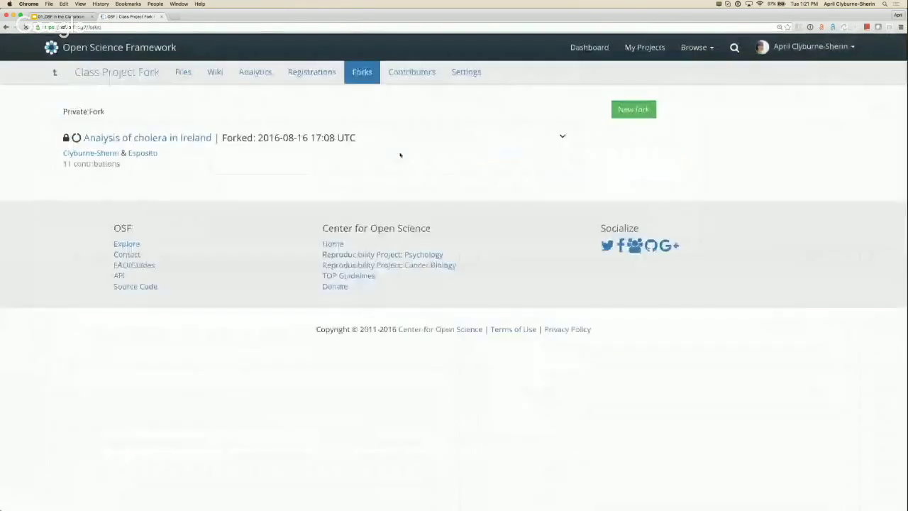
click(122, 138)
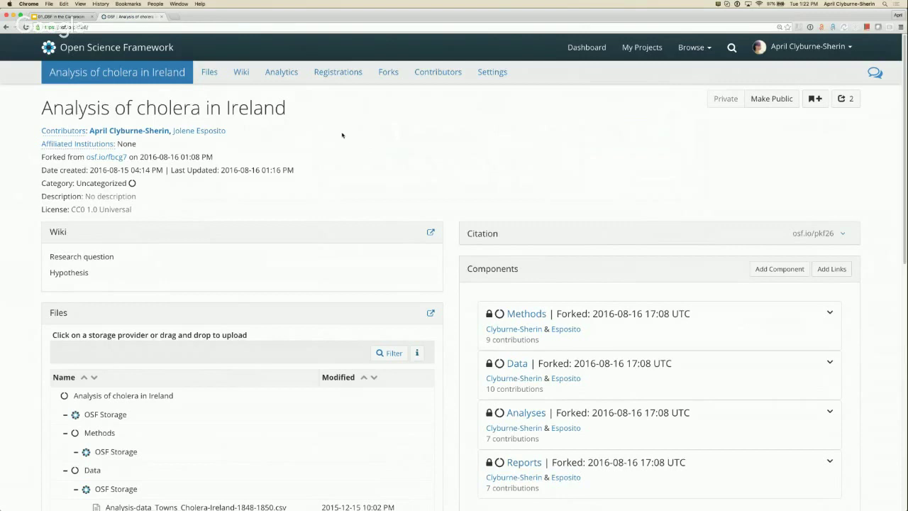
Step: Switch the cholera project and all its components from private to public, then view its Contributors list
click(439, 74)
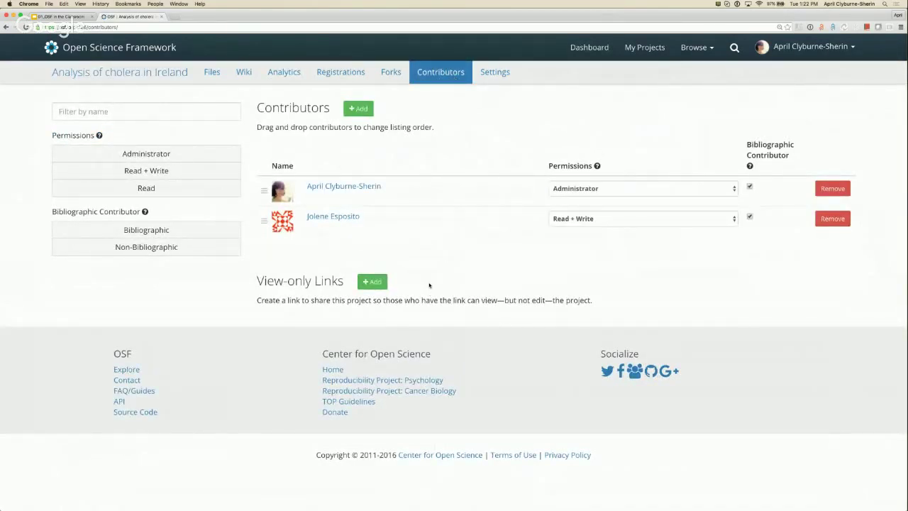
click(135, 79)
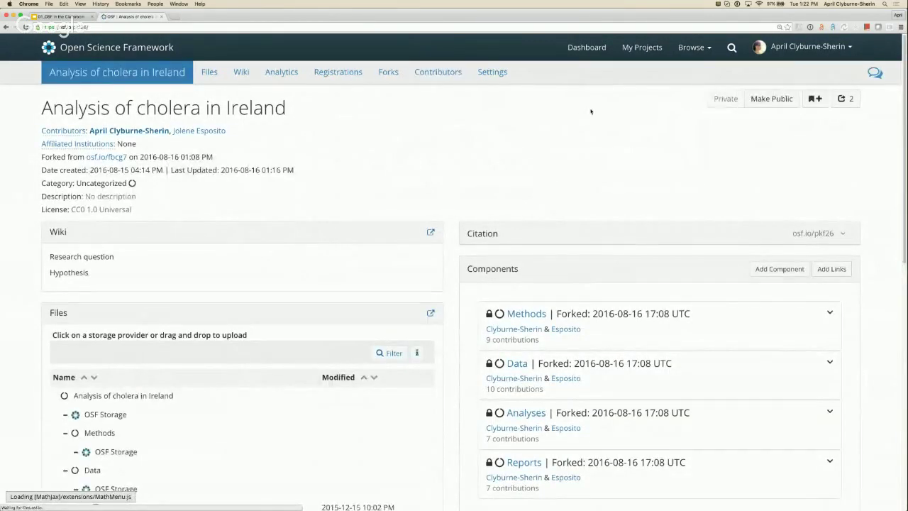
click(769, 99)
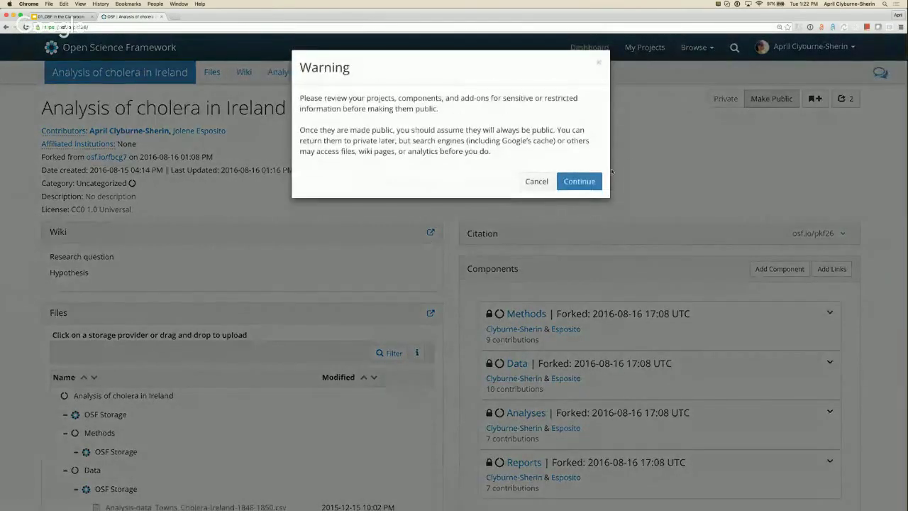
click(586, 180)
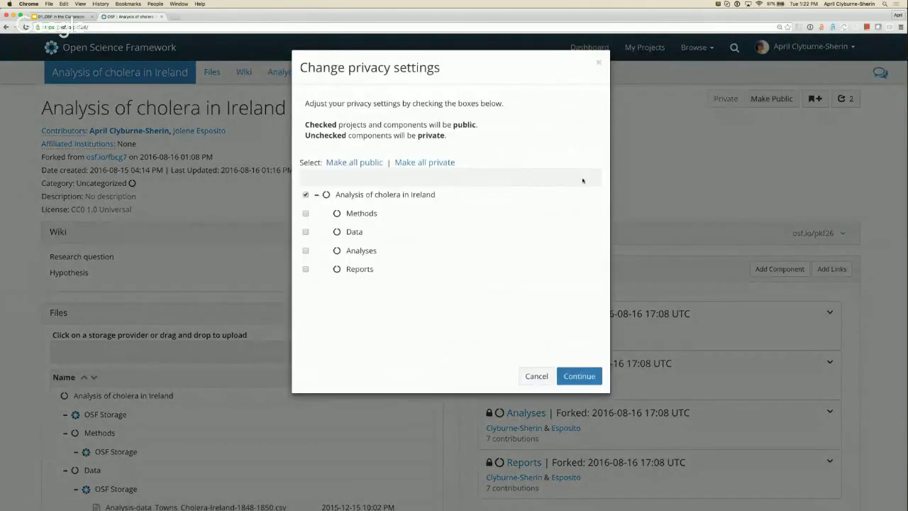
click(579, 376)
click(589, 253)
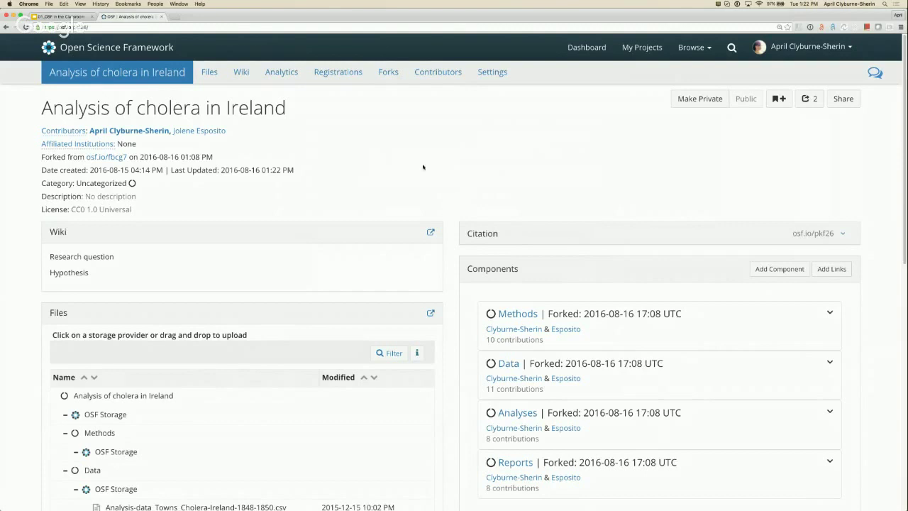
click(435, 79)
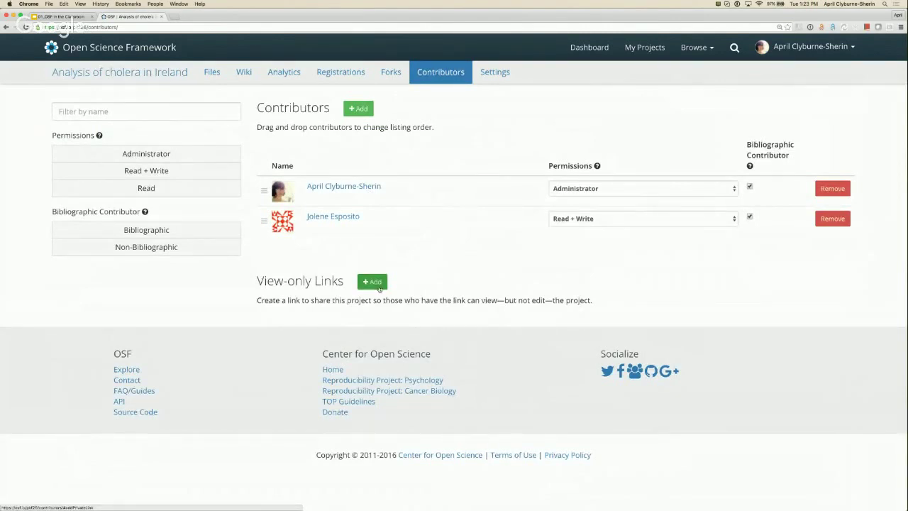
Step: Create the view-only link 'Link for Methods Classmates' covering the cholera project and all four components
click(377, 285)
click(373, 281)
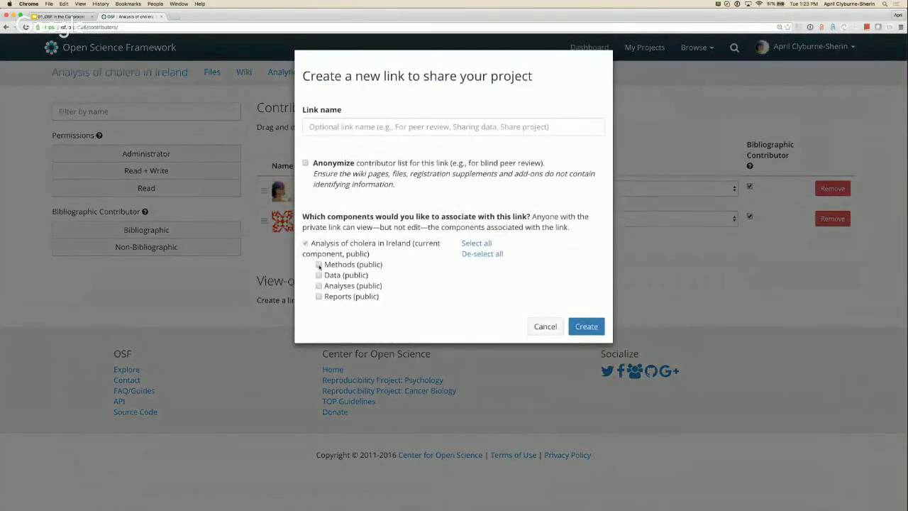
click(476, 243)
click(346, 128)
text(Link for Methods Classmates)
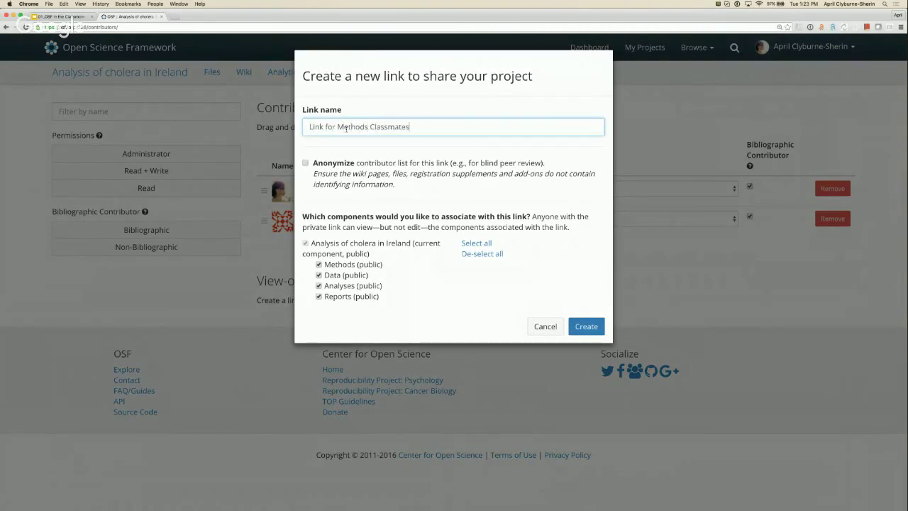
click(584, 327)
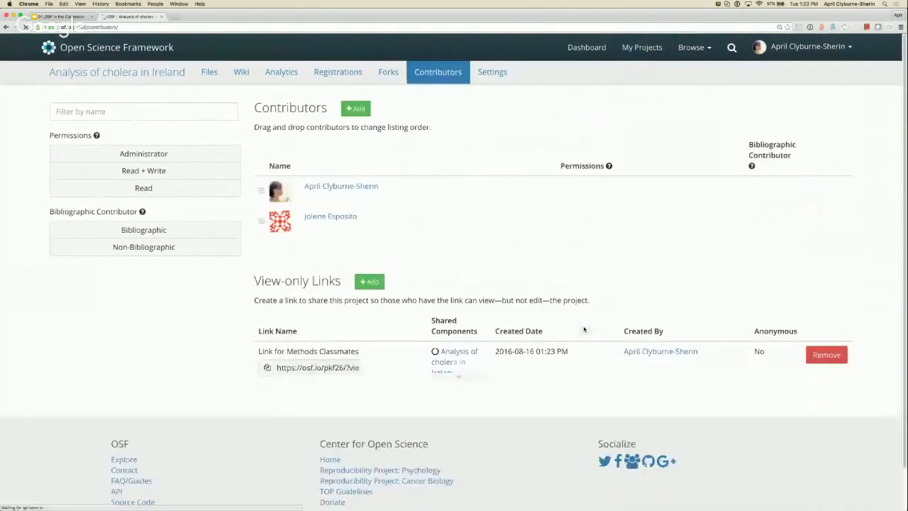
click(329, 368)
Step: Open the copied view-only link in a new tab, then return to the cholera project's overview
key(super+t)
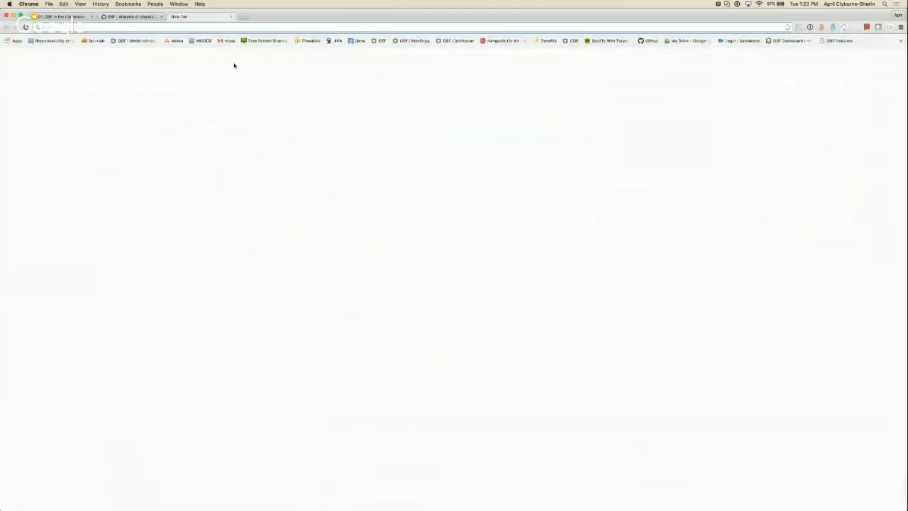
key(super+v)
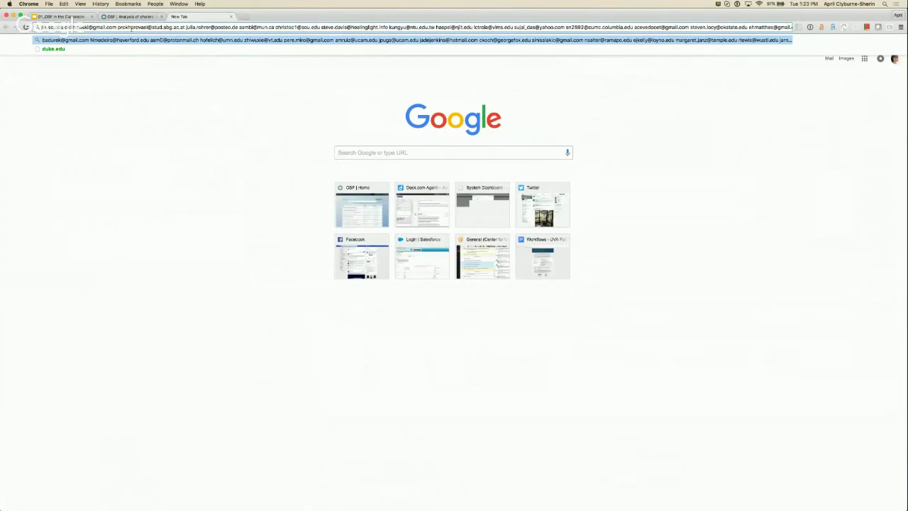
click(232, 17)
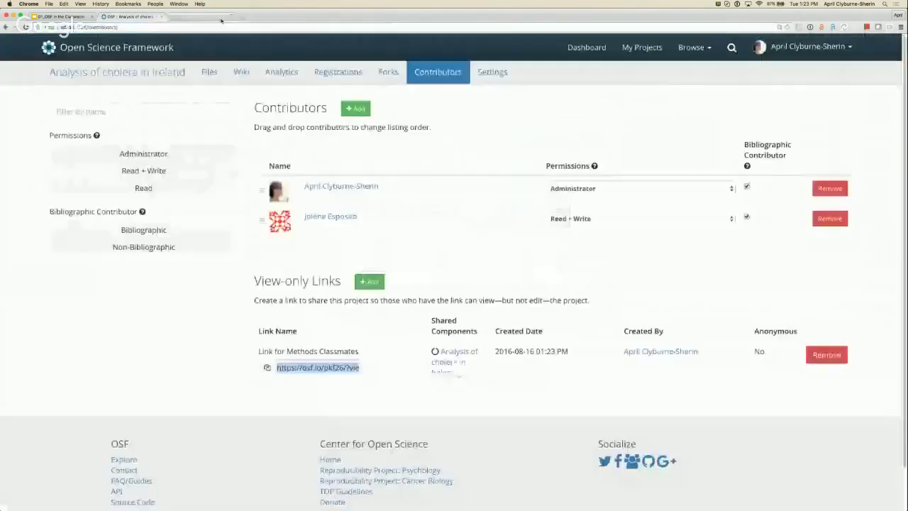
click(269, 368)
key(super+t)
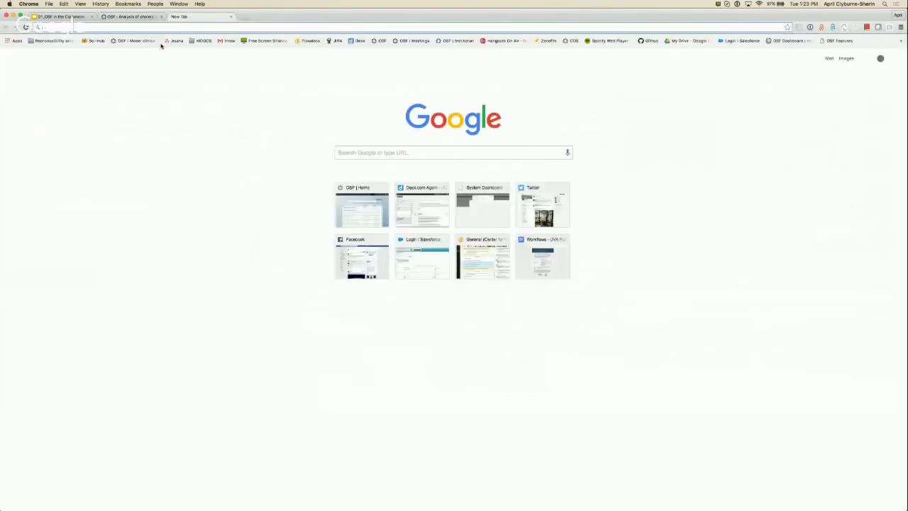
key(super+v)
key(Return)
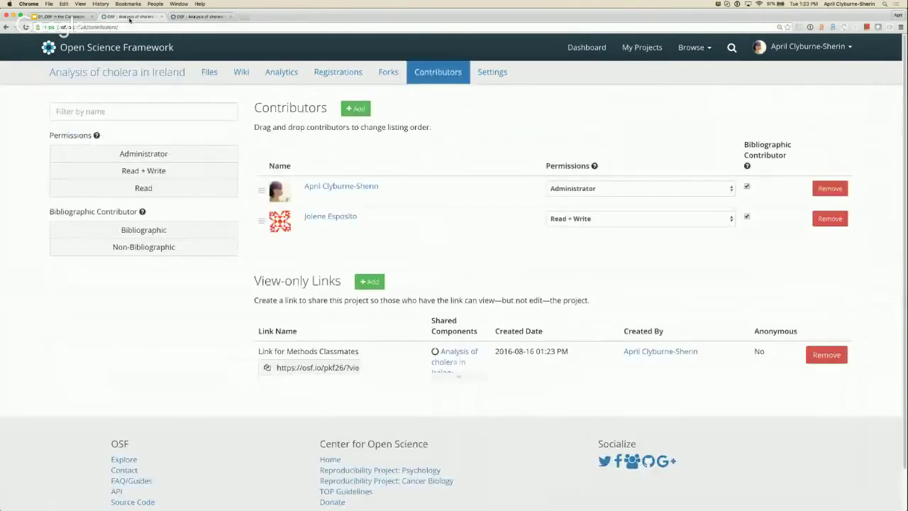
click(130, 16)
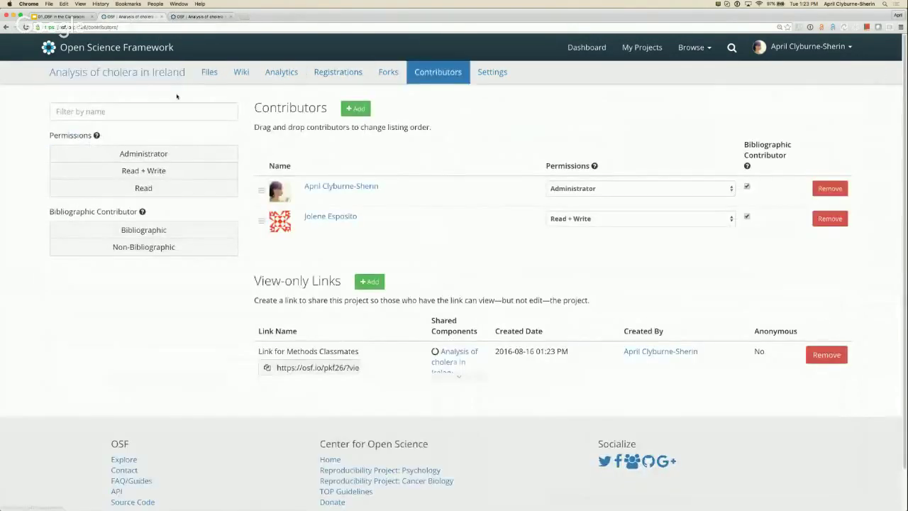
click(104, 74)
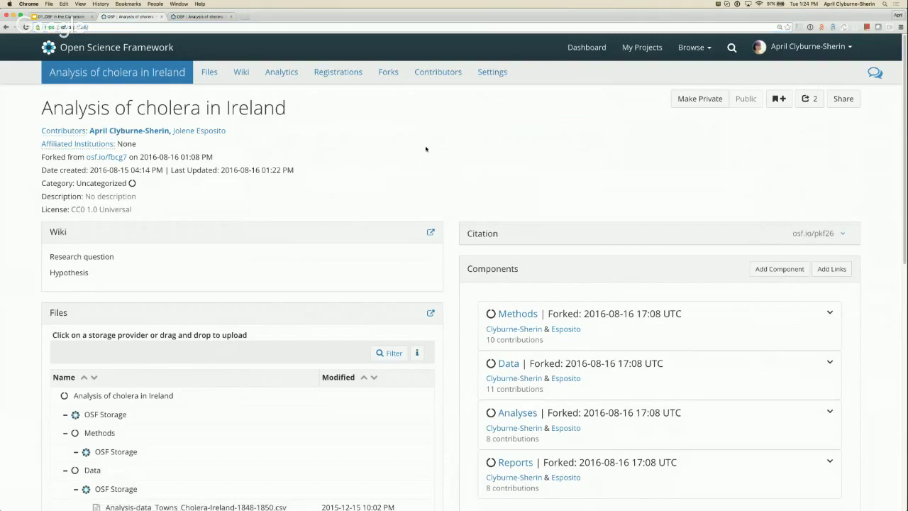
click(286, 82)
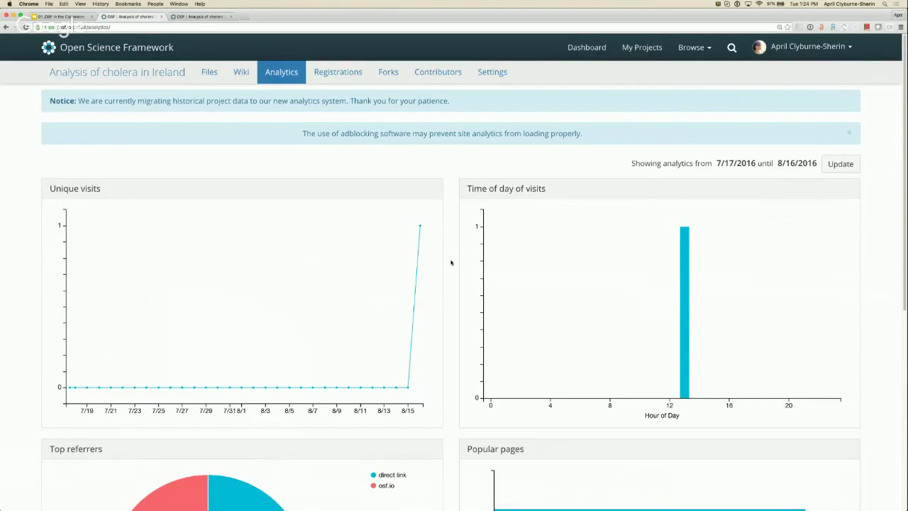
scroll(454, 241, down, 3)
scroll(451, 261, up, 1)
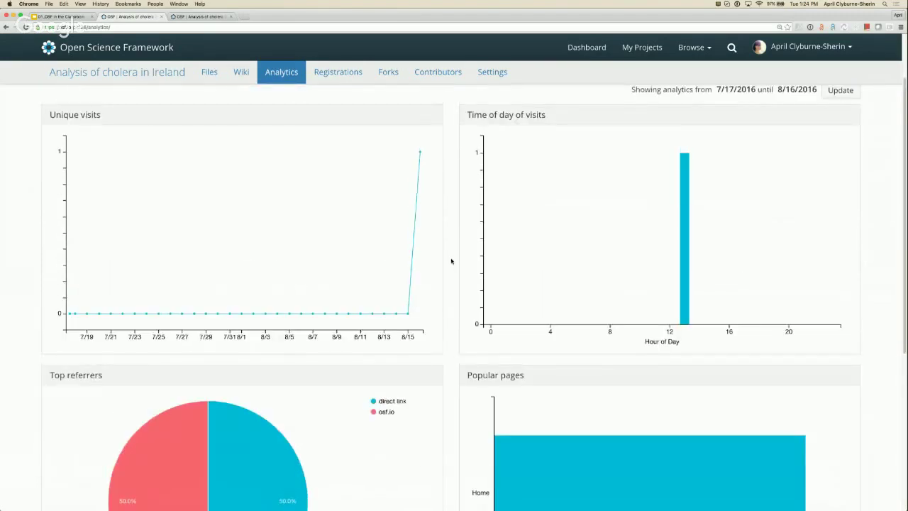
scroll(451, 261, down, 1)
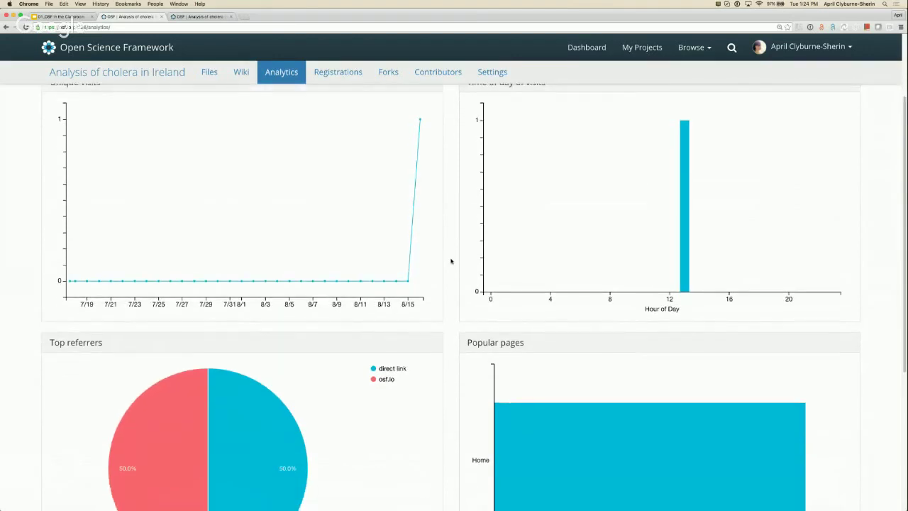
scroll(451, 261, down, 2)
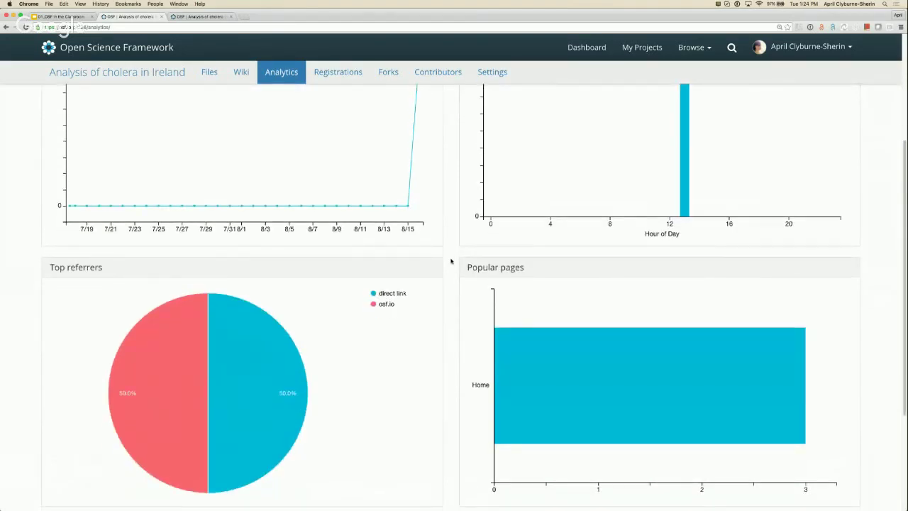
scroll(451, 261, up, 4)
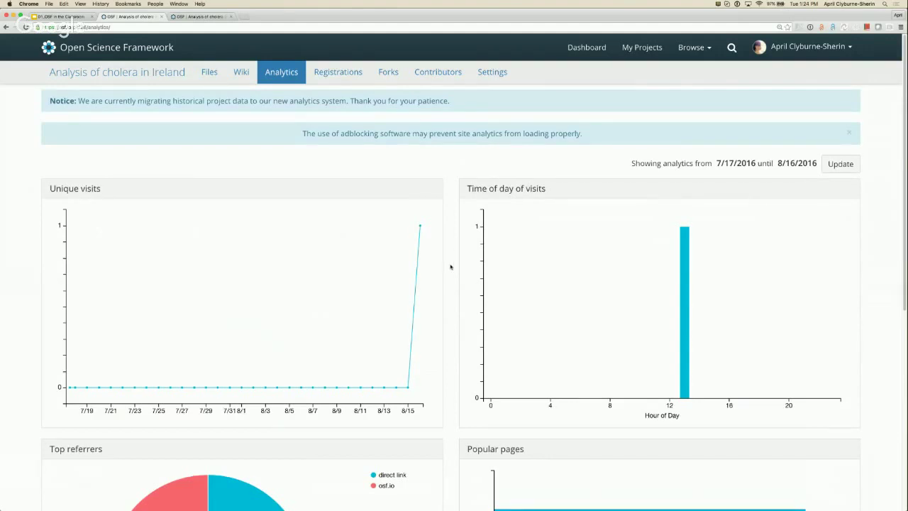
click(151, 71)
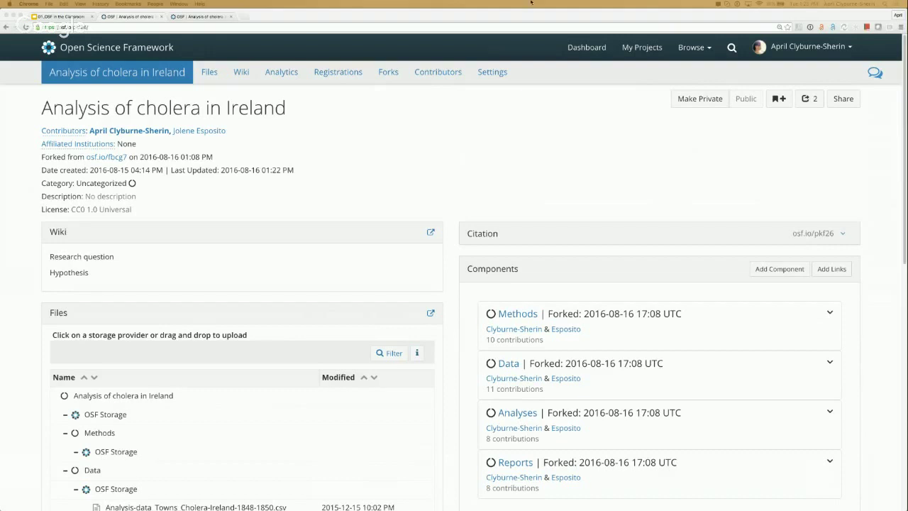
Step: Follow the 'Forked from' osf.io link to the Class Project Fork page
scroll(180, 66, down, 1)
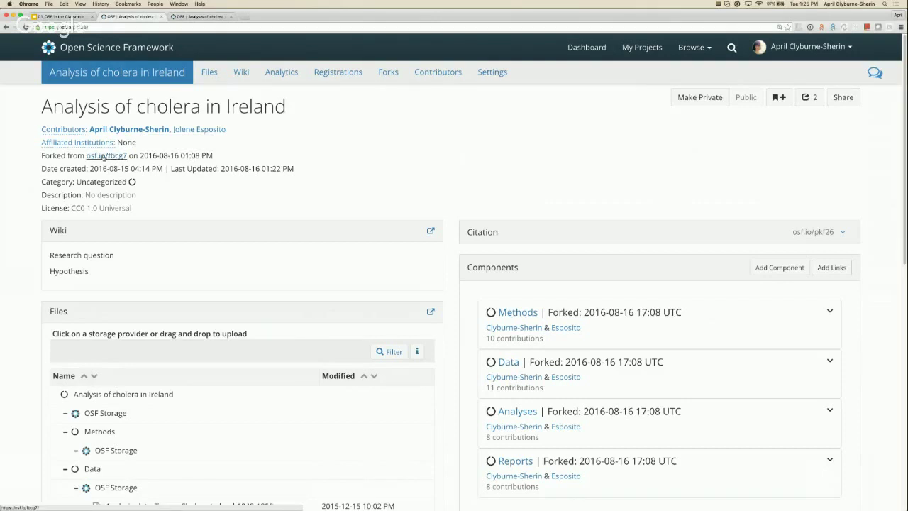
click(104, 156)
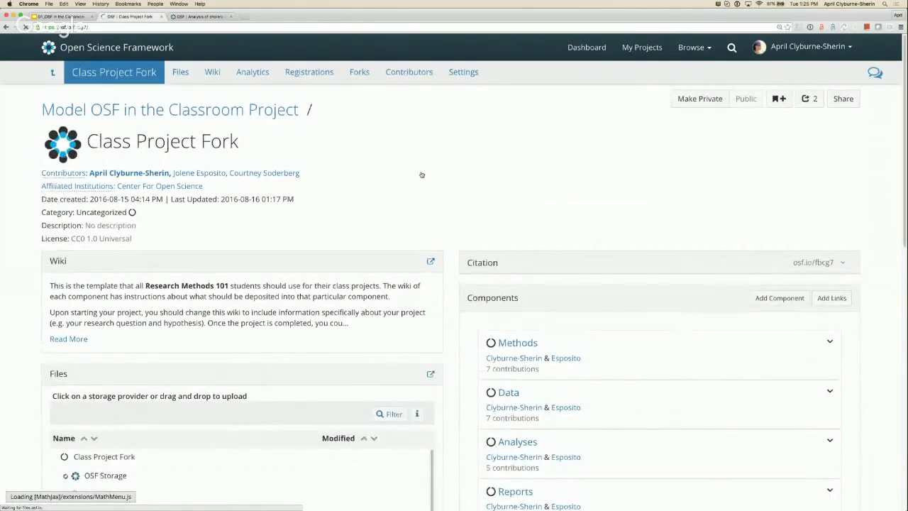
Step: Go up via the breadcrumb to the parent Model OSF in the Classroom Project
click(171, 111)
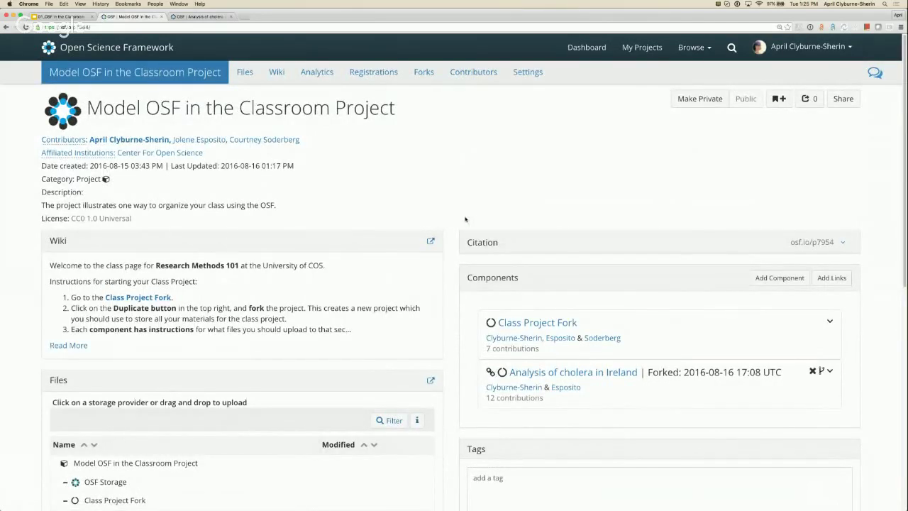
scroll(454, 242, down, 3)
scroll(454, 242, up, 3)
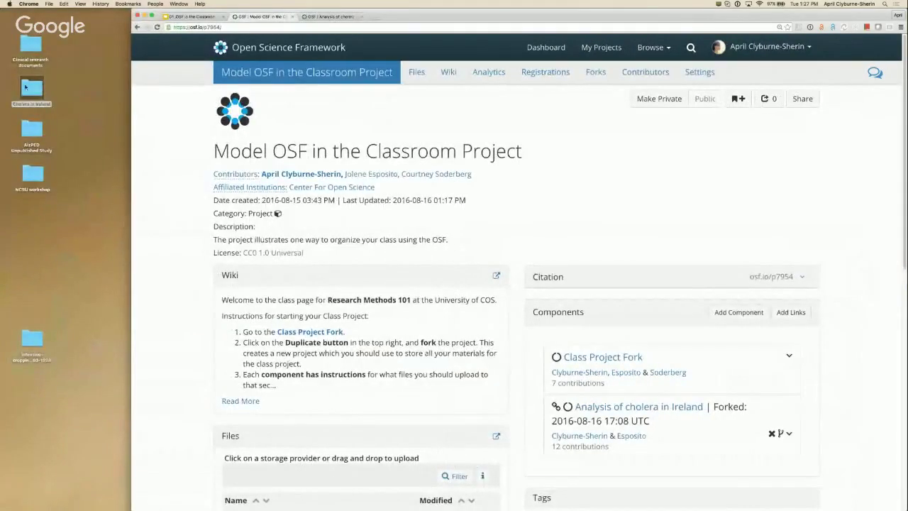
Step: Drag Analysis-data_Towns_Cholera-Ireland-1848-1850.csv from the Cholera in Ireland folder into OSF Storage and open its page
scroll(195, 239, down, 4)
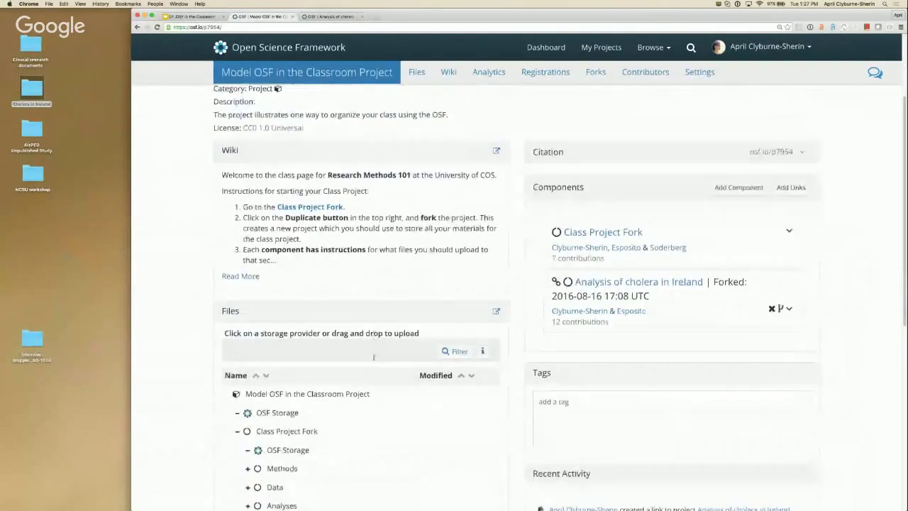
double_click(31, 89)
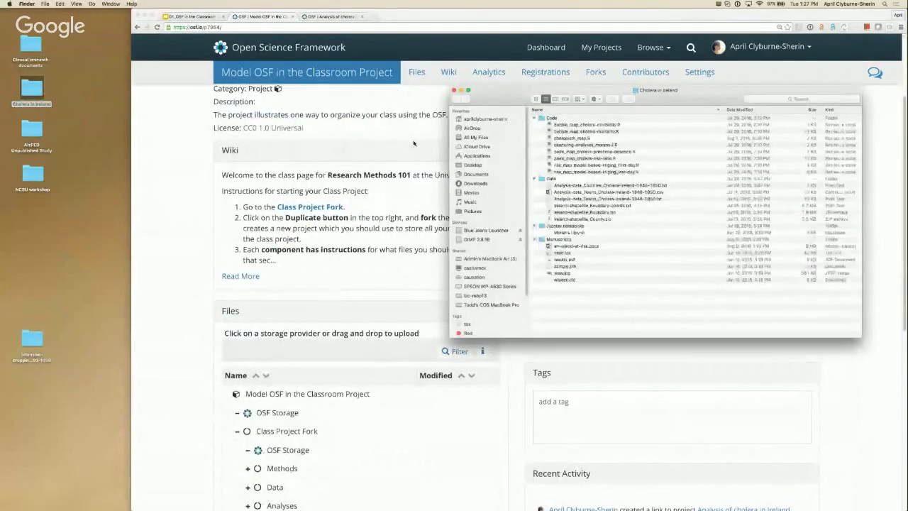
drag(642, 191, 357, 415)
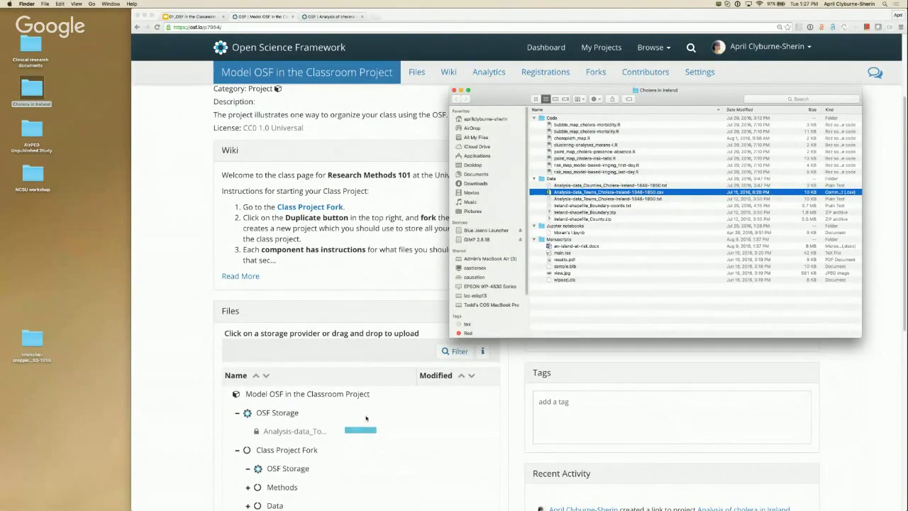
click(296, 434)
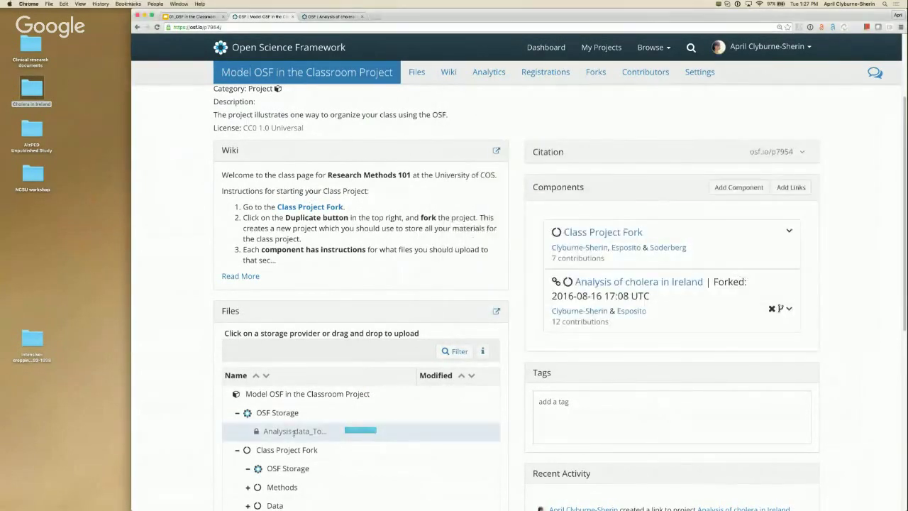
click(294, 431)
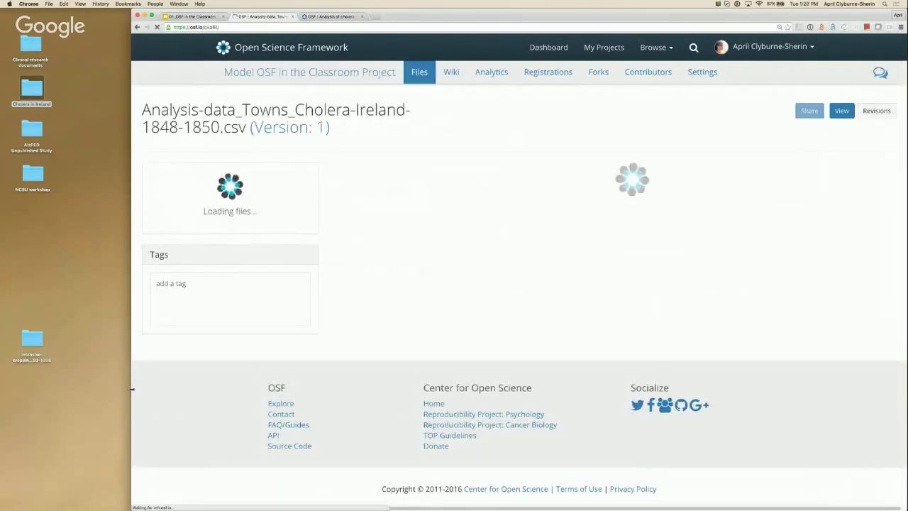
Step: Widen the browser to full screen and start checking out the cholera CSV
drag(88, 388, 1, 383)
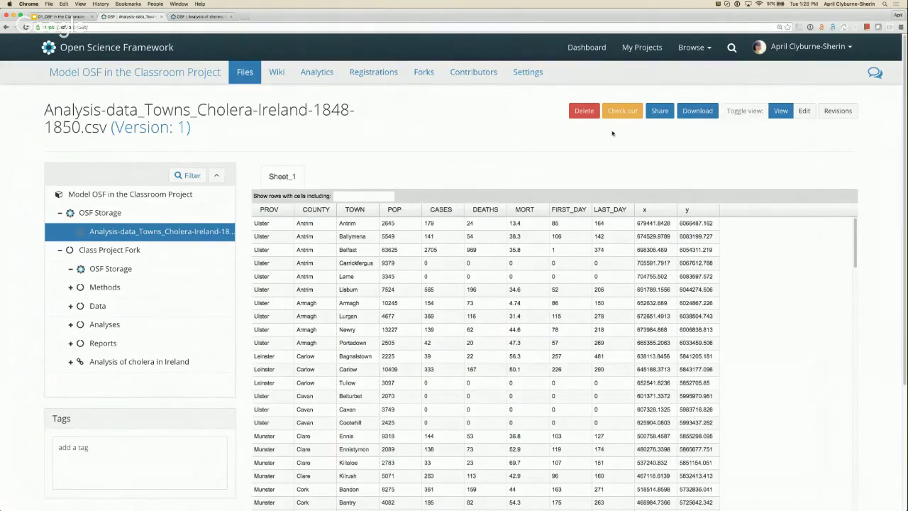
click(623, 112)
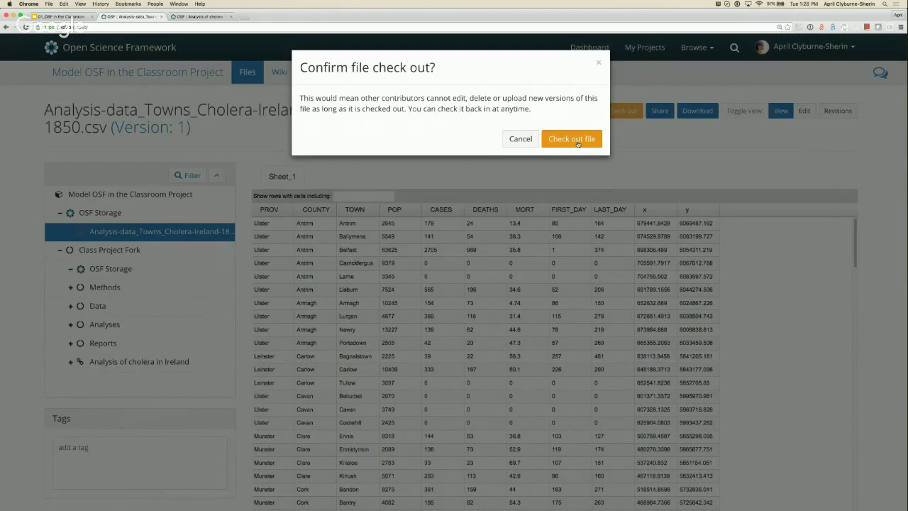
Step: Check out the CSV, rename header PROV to PROVINCE, save as Version 2, and check it in
click(578, 142)
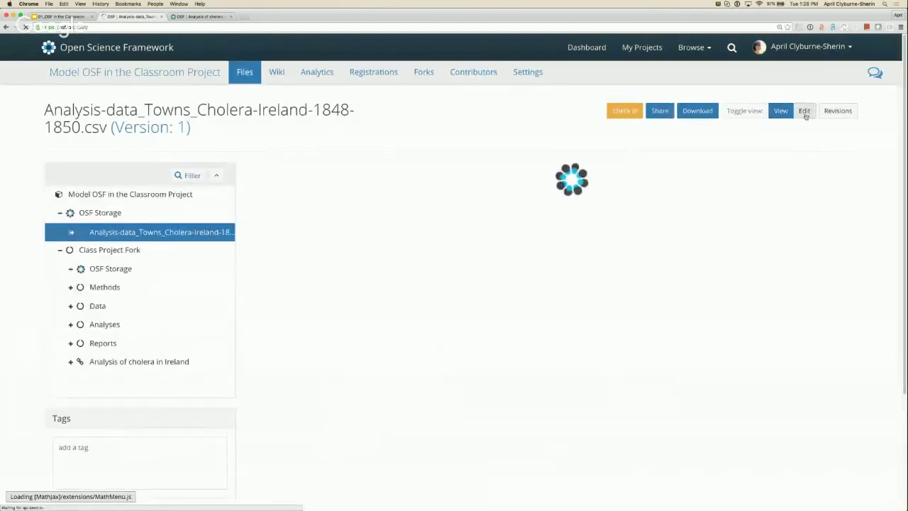
click(804, 110)
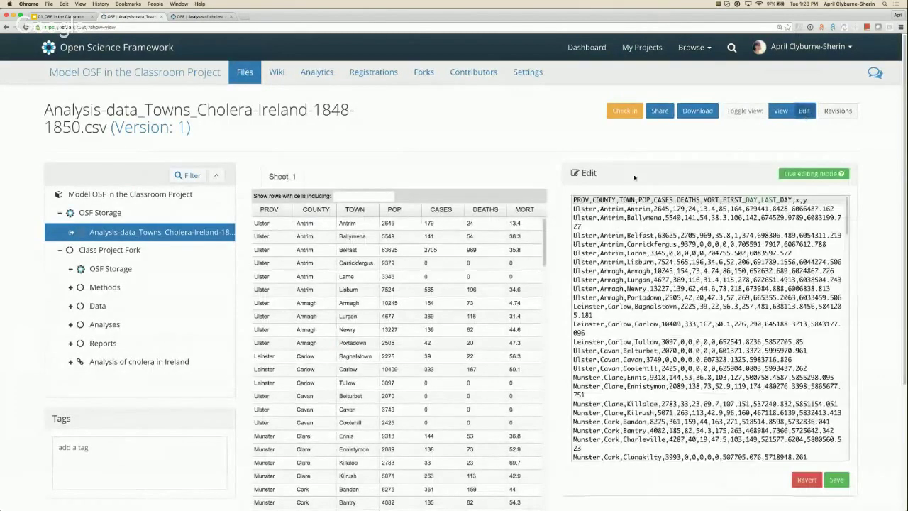
click(591, 200)
text(INCE)
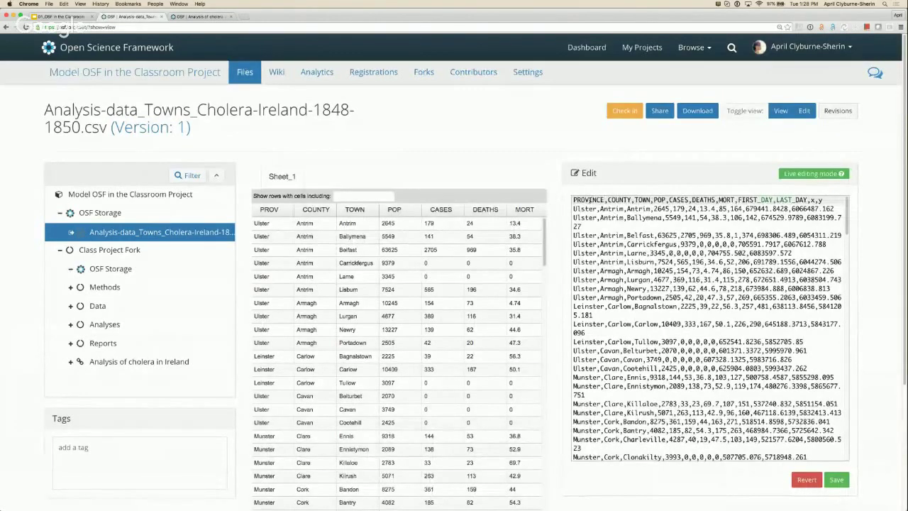
click(837, 479)
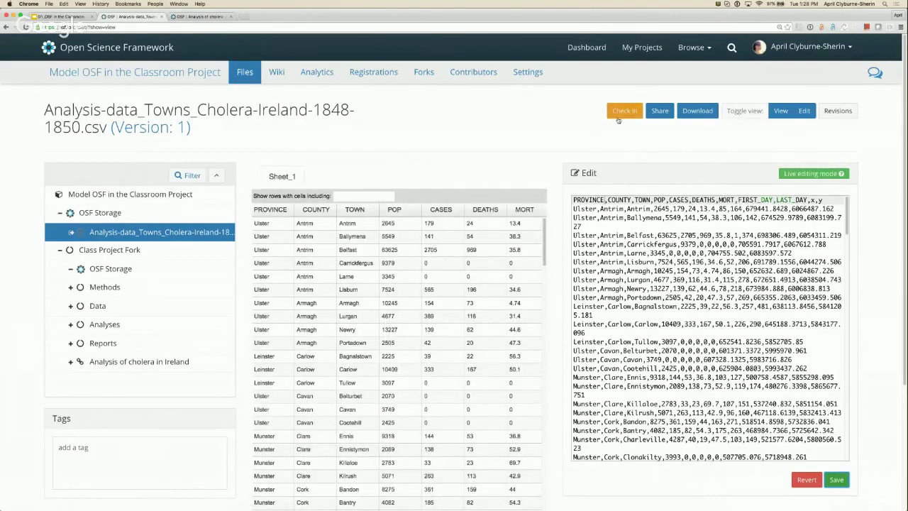
click(625, 114)
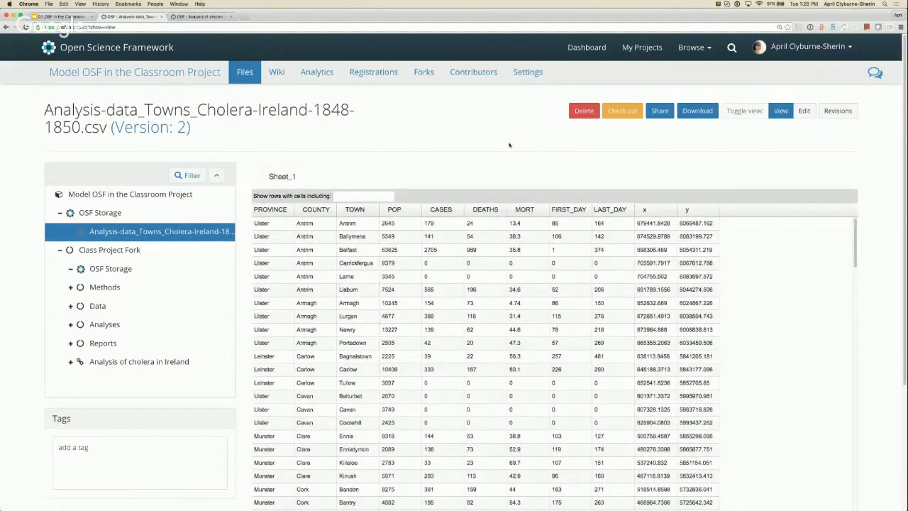
Step: Show the CSV's Versions 1 and 2 in the Revisions table, then return to the classroom project
click(142, 130)
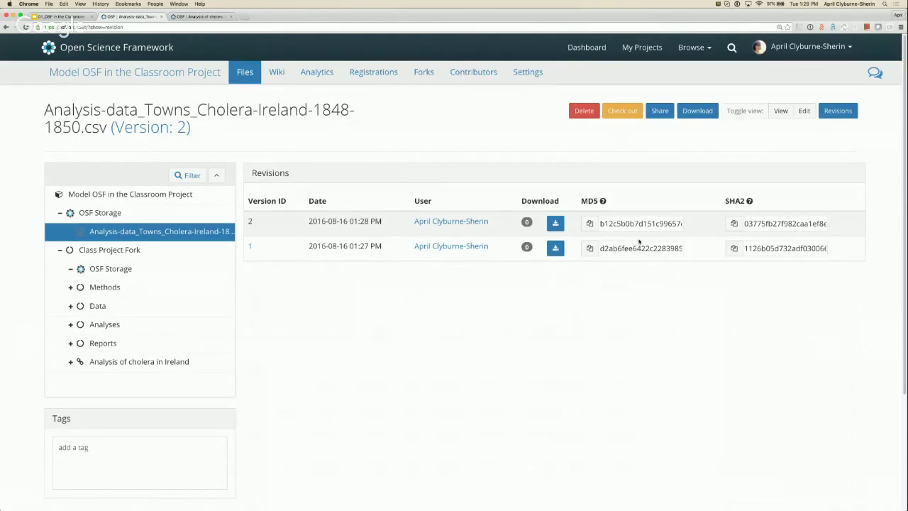
click(173, 76)
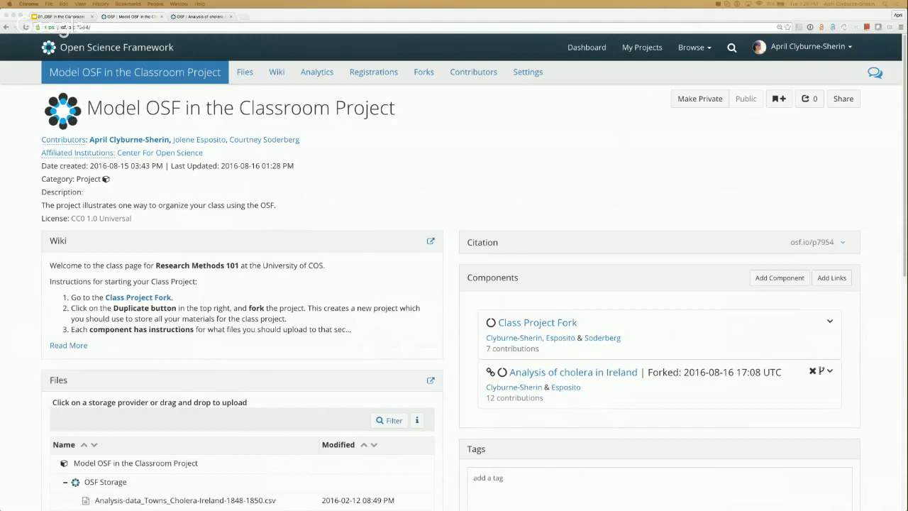
Step: Go through Class Project Fork's Components list to the Analysis of cholera in Ireland project
click(537, 322)
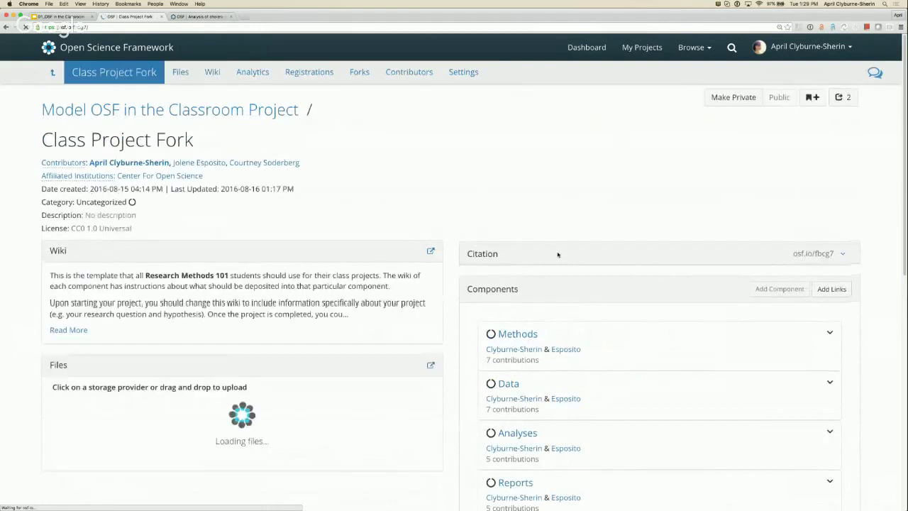
scroll(559, 248, down, 5)
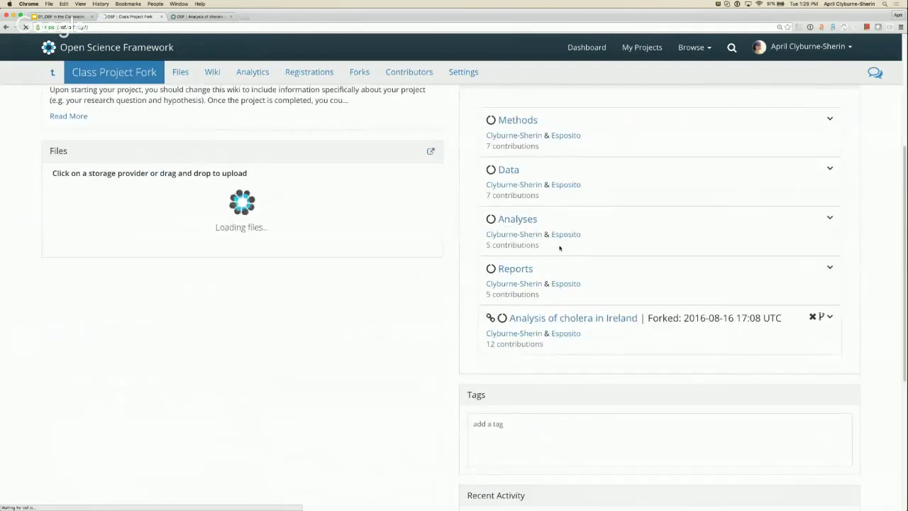
click(575, 319)
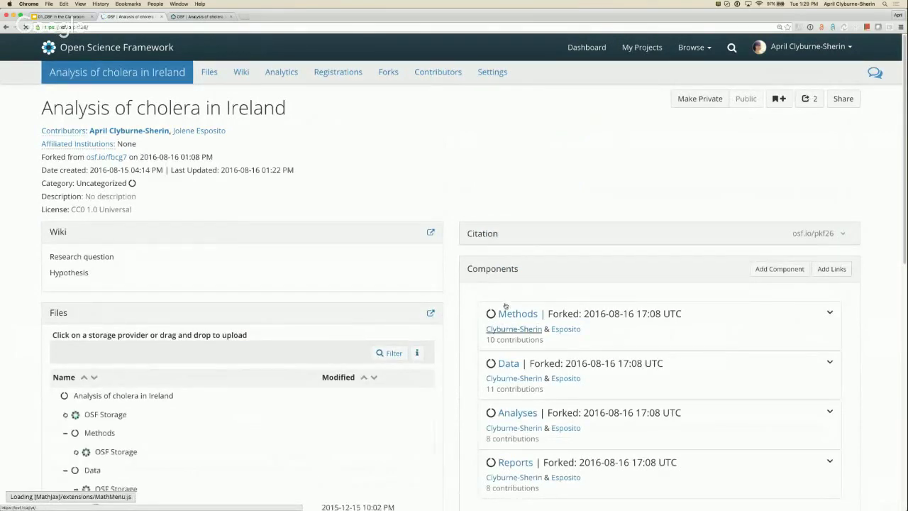
Step: Search your own projects for 'methods' and link the Methods project as a component
click(831, 269)
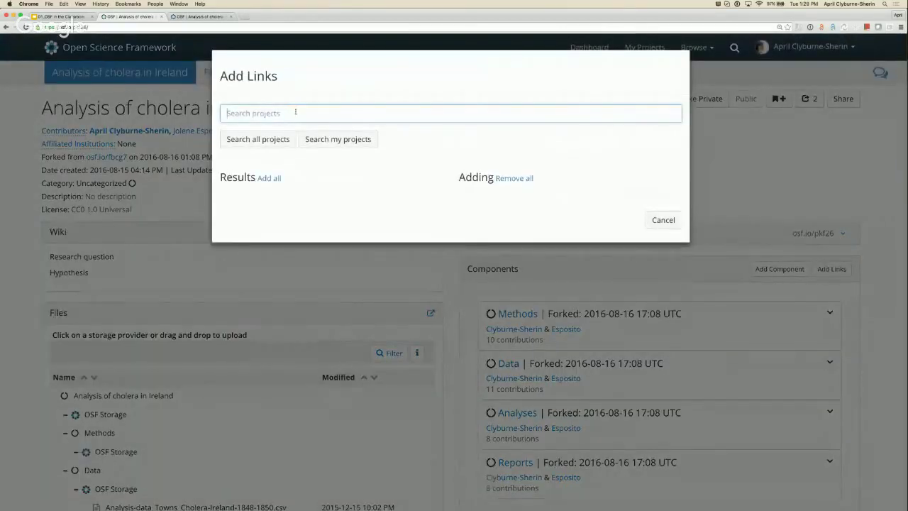
text(methods)
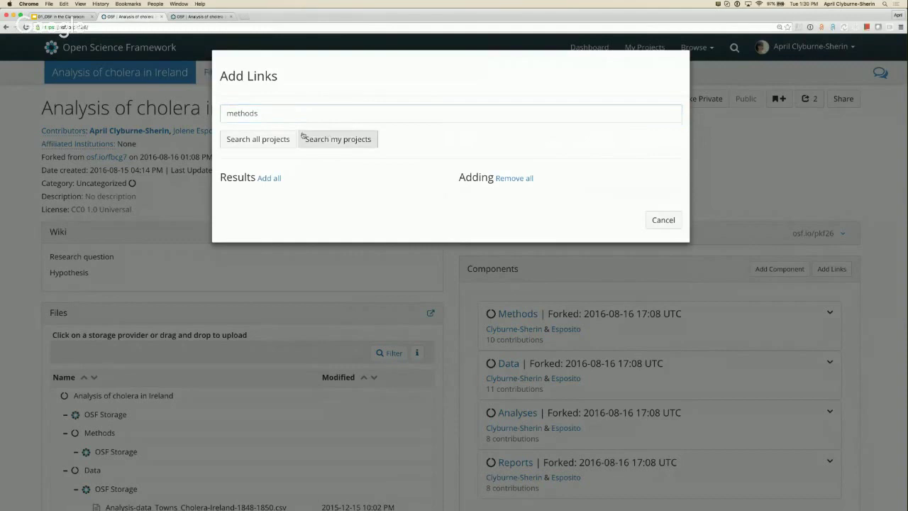
click(324, 145)
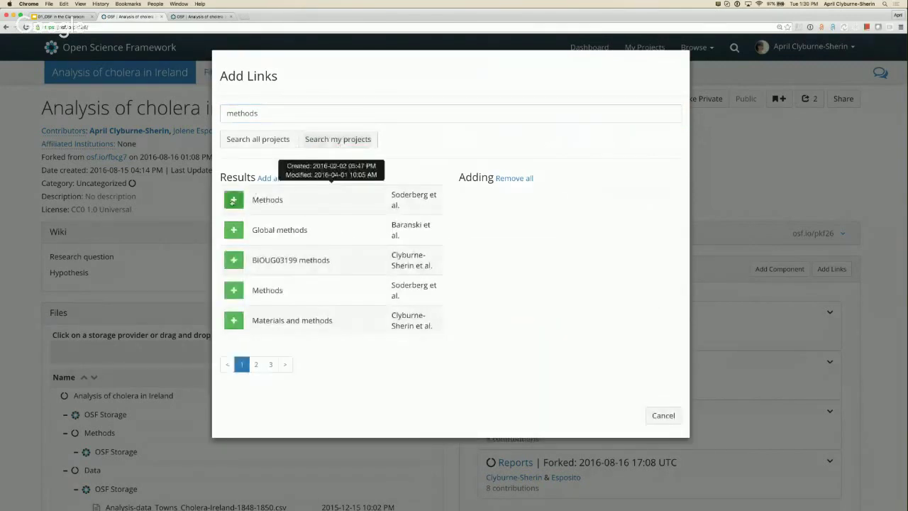
click(234, 200)
click(668, 386)
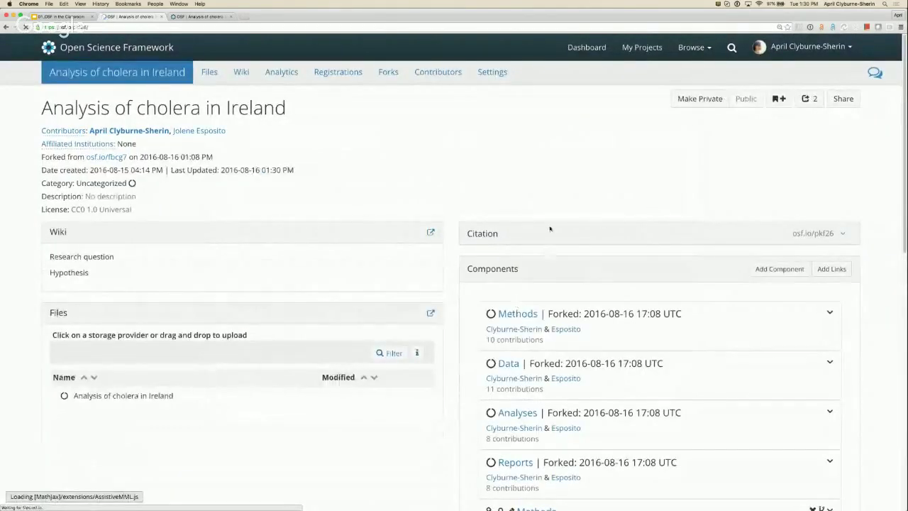
scroll(555, 355, down, 4)
scroll(555, 355, up, 4)
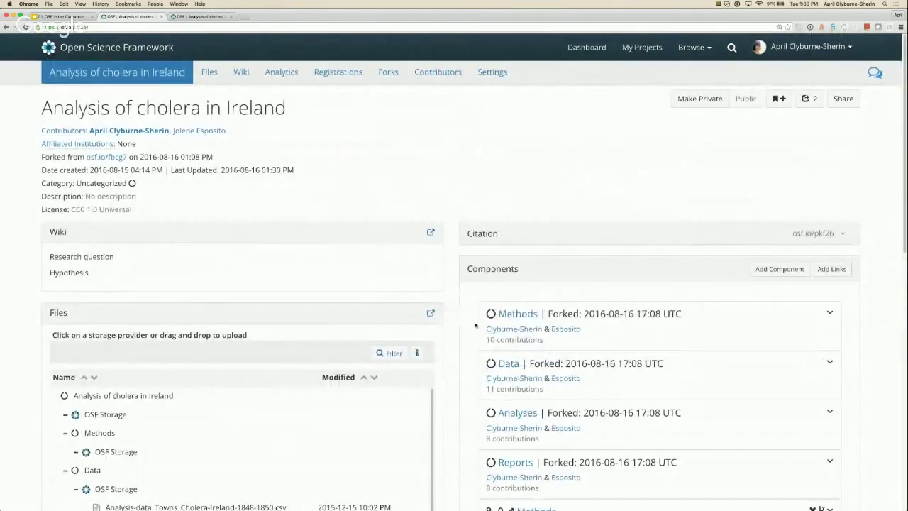
scroll(468, 333, down, 3)
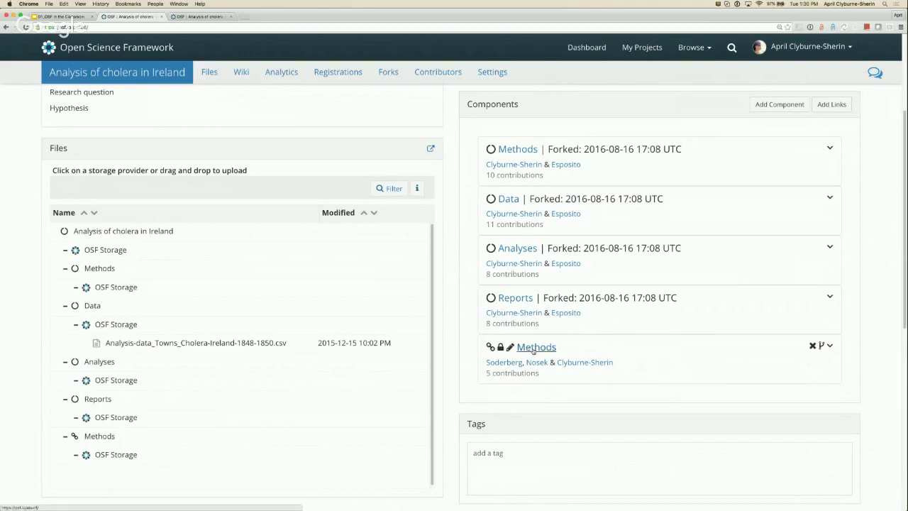
scroll(484, 224, up, 5)
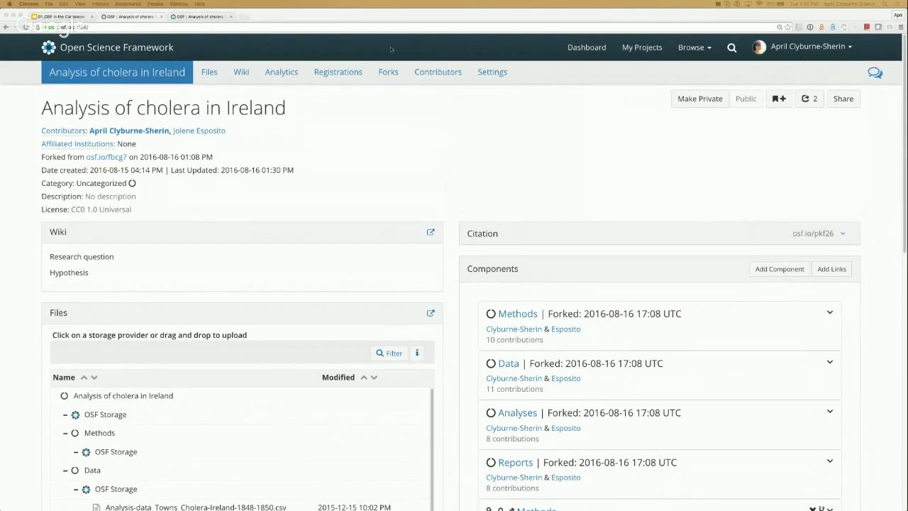
Step: Follow the forked-from link to osf.io/fbcg7, then go up to Model OSF in the Classroom Project
click(99, 157)
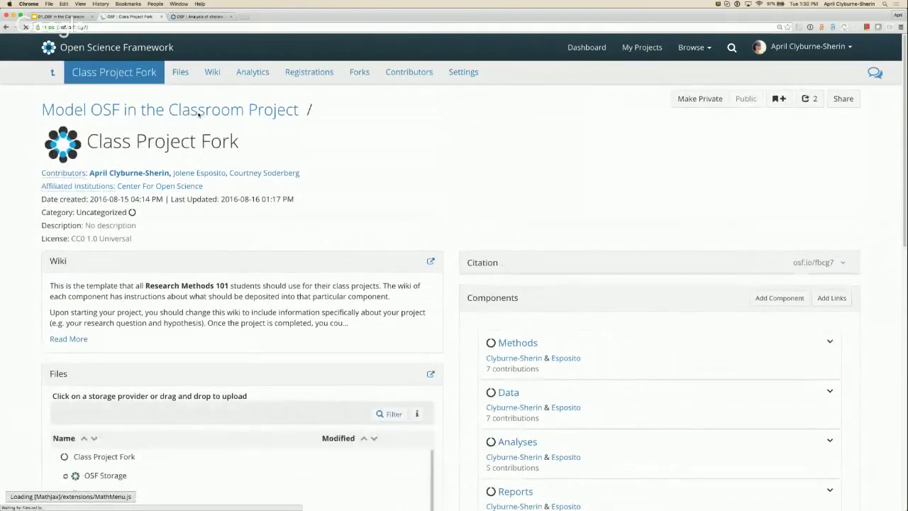
click(192, 110)
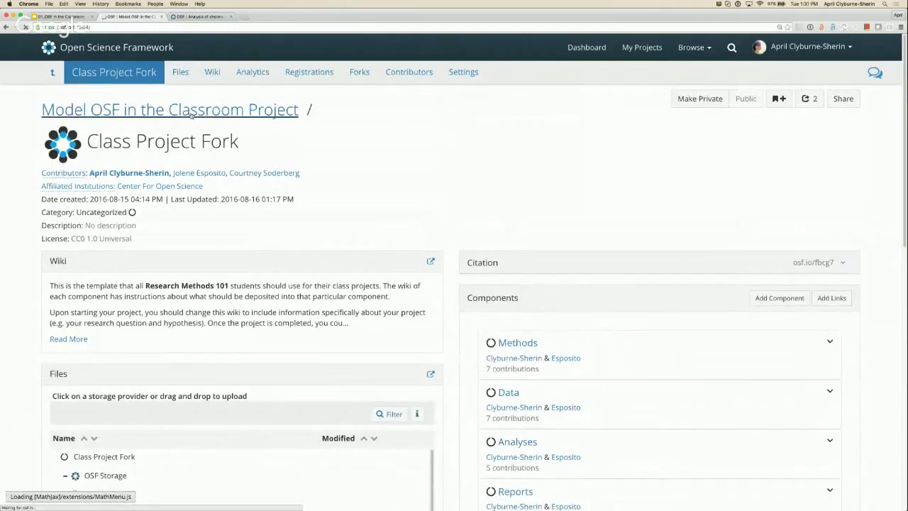